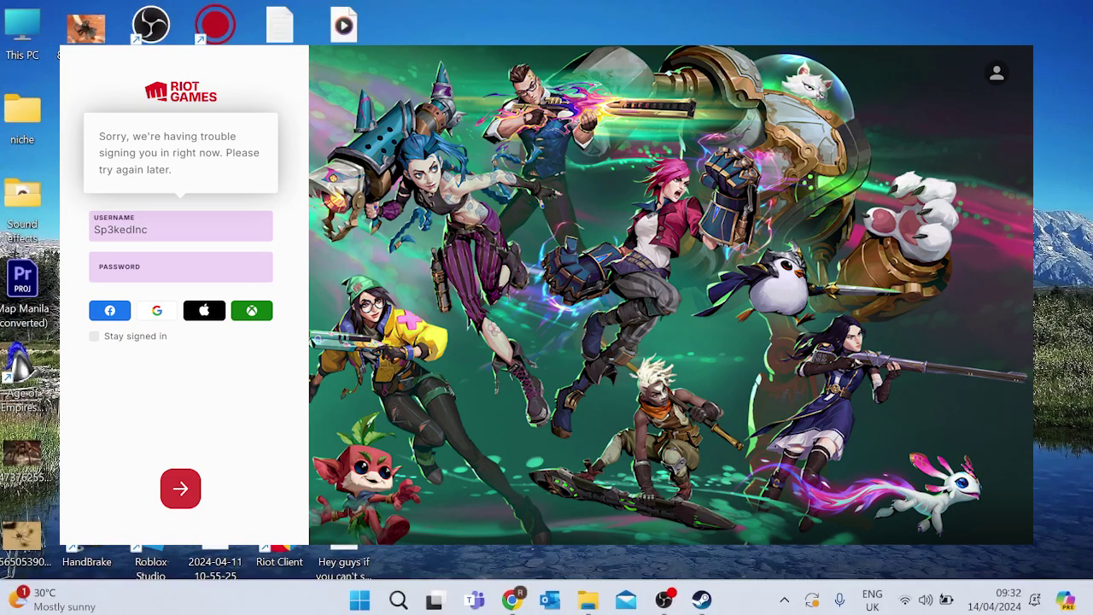
- Close the Riot Games sign-in window and open the network adapter settings through Control Panel's Network and Sharing Center
key("alt+F4")
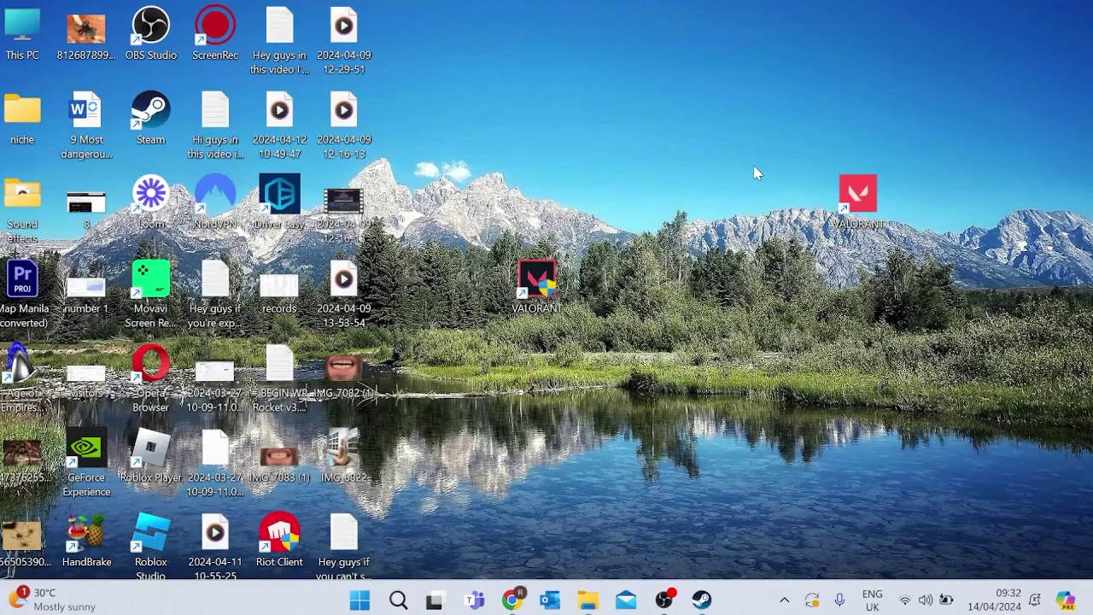
key("super")
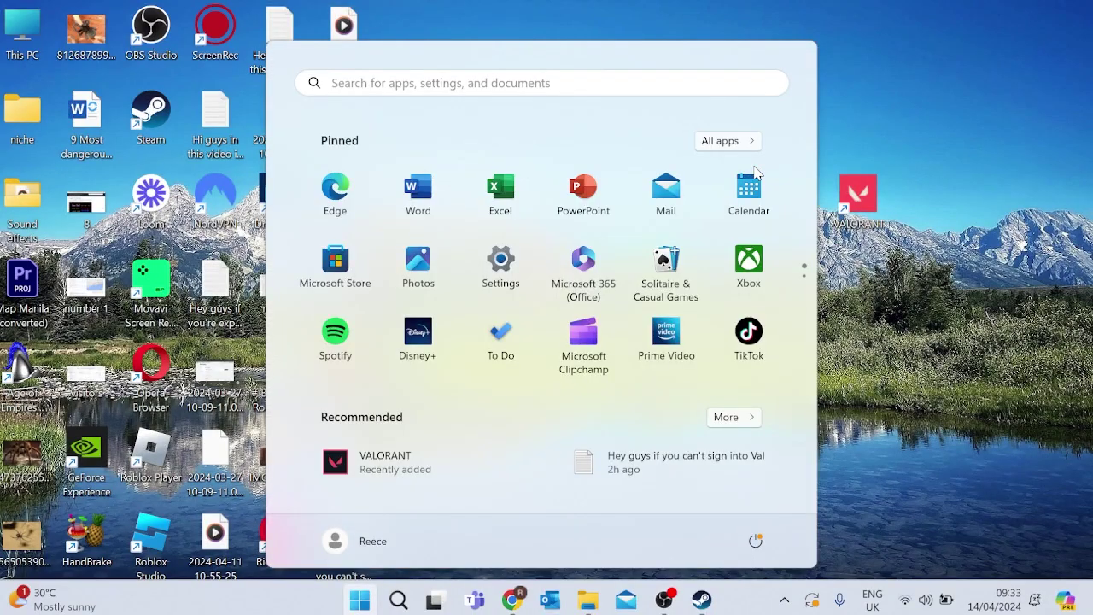
type("control")
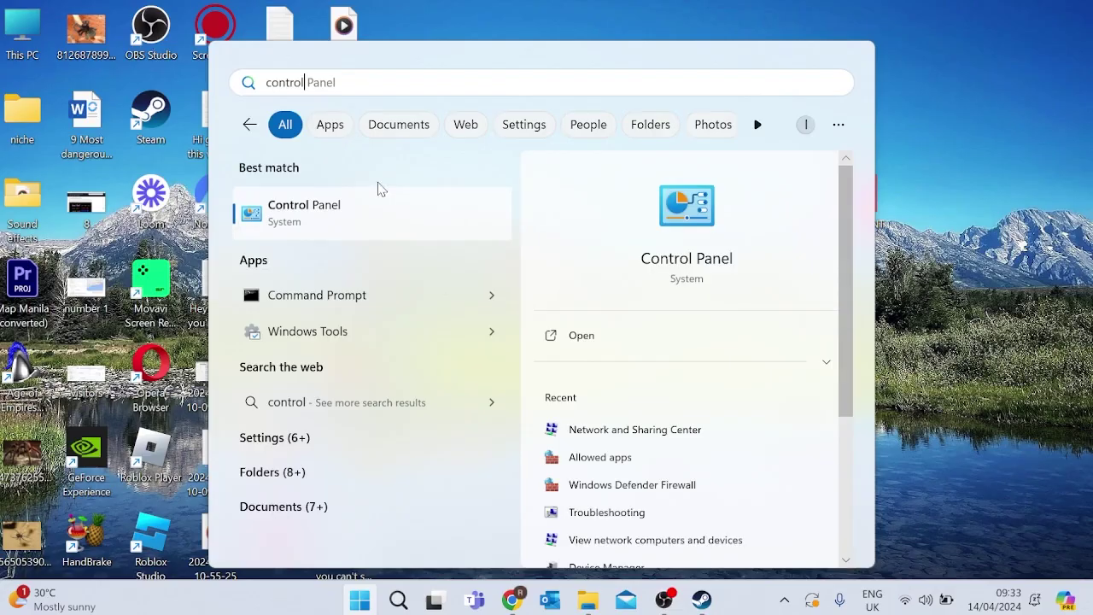
left_click(377, 210)
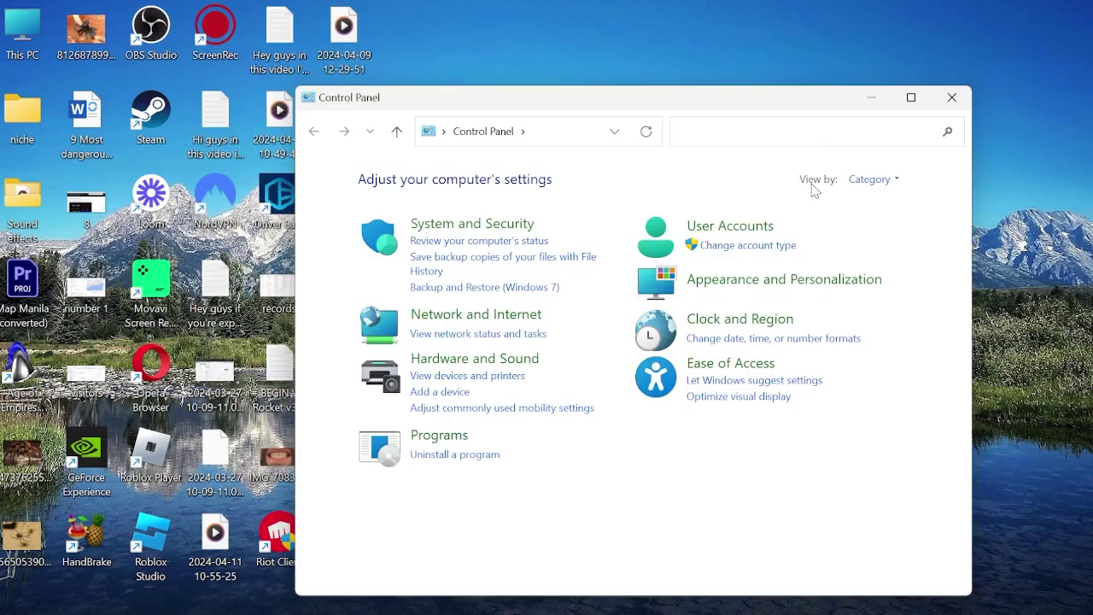
left_click(874, 180)
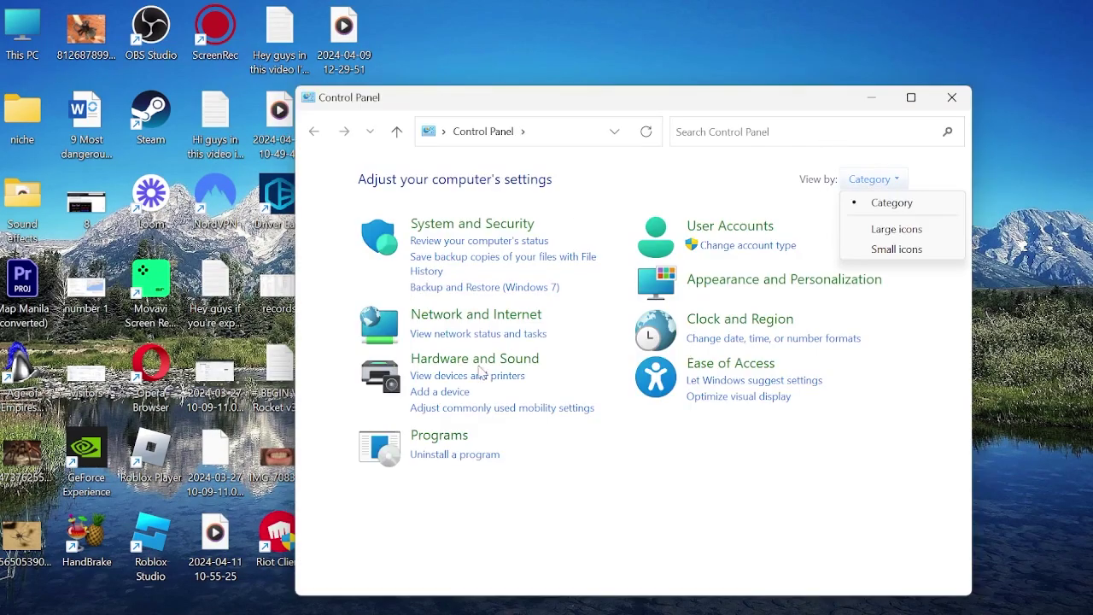
left_click(501, 322)
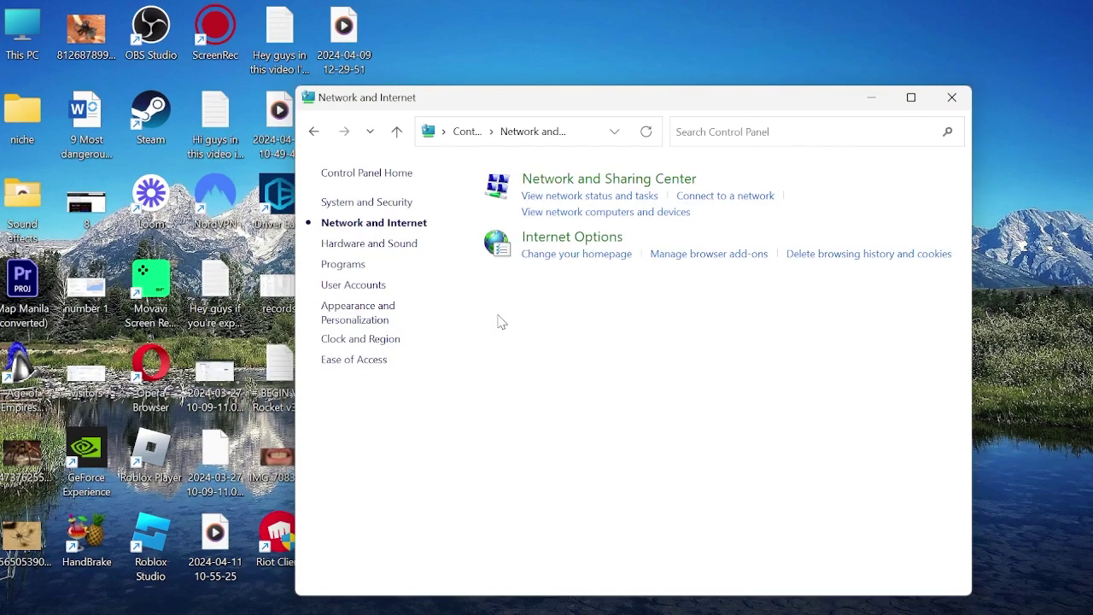
left_click(638, 182)
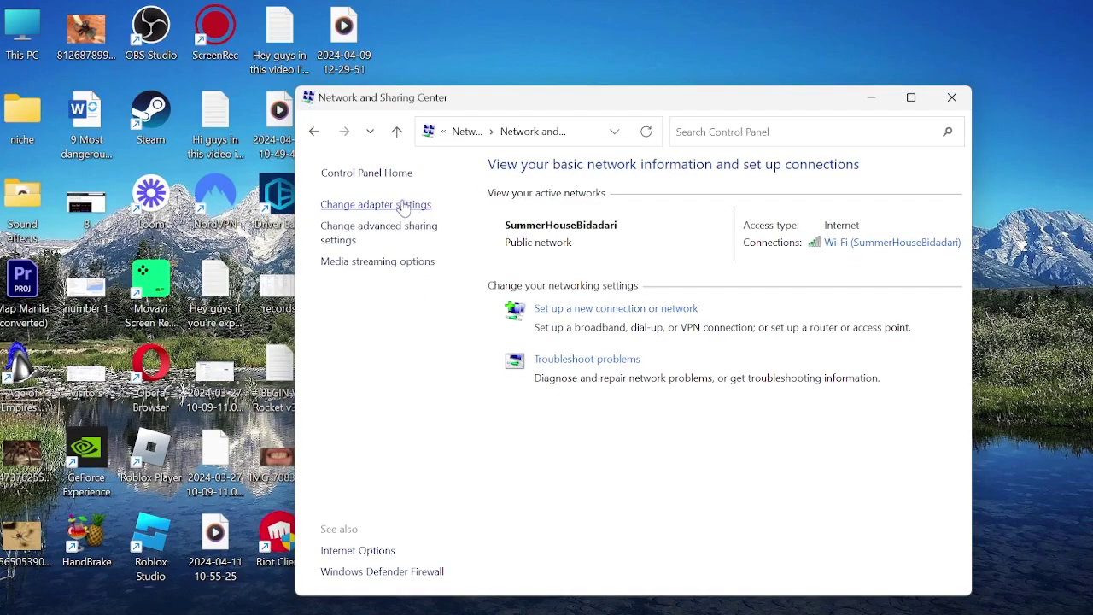
left_click(398, 207)
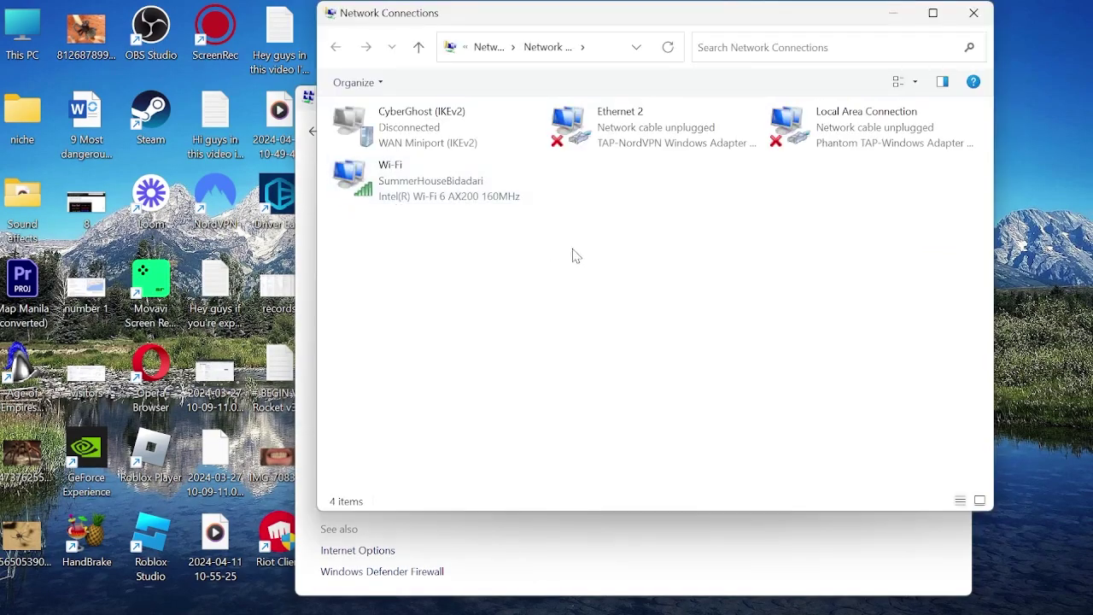
- Open the Internet Protocol Version 4 (TCP/IPv4) properties of the Wi-Fi adapter
right_click(419, 178)
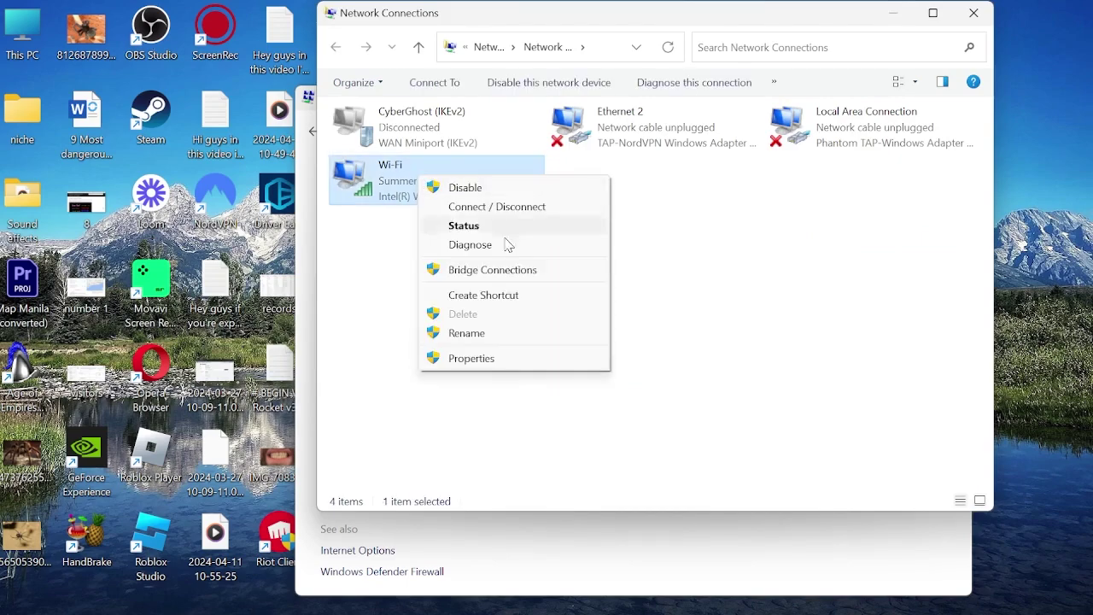
left_click(499, 363)
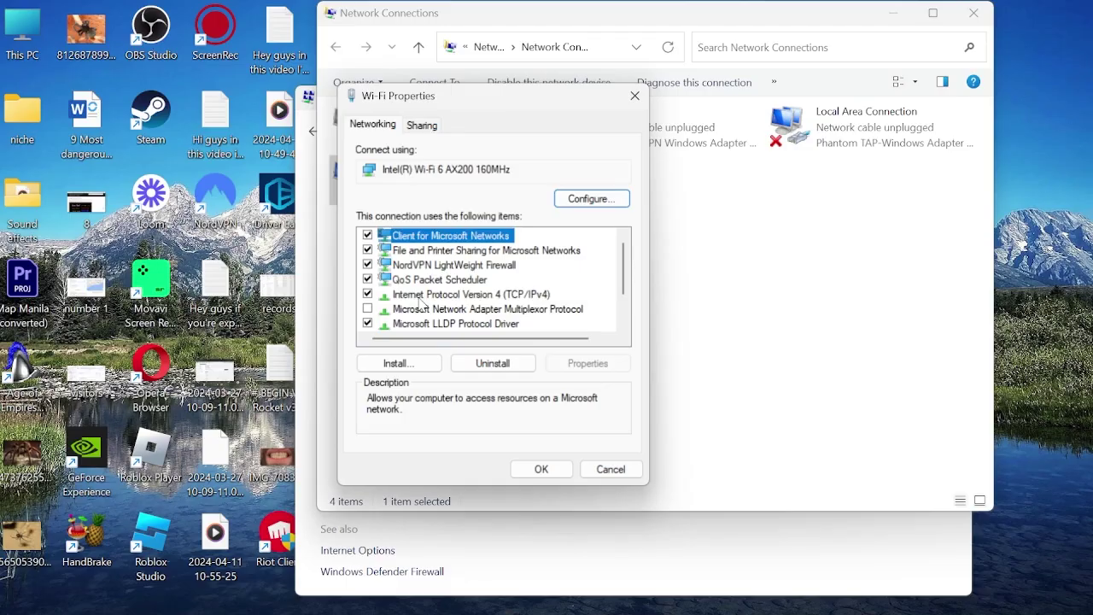
left_click(407, 296)
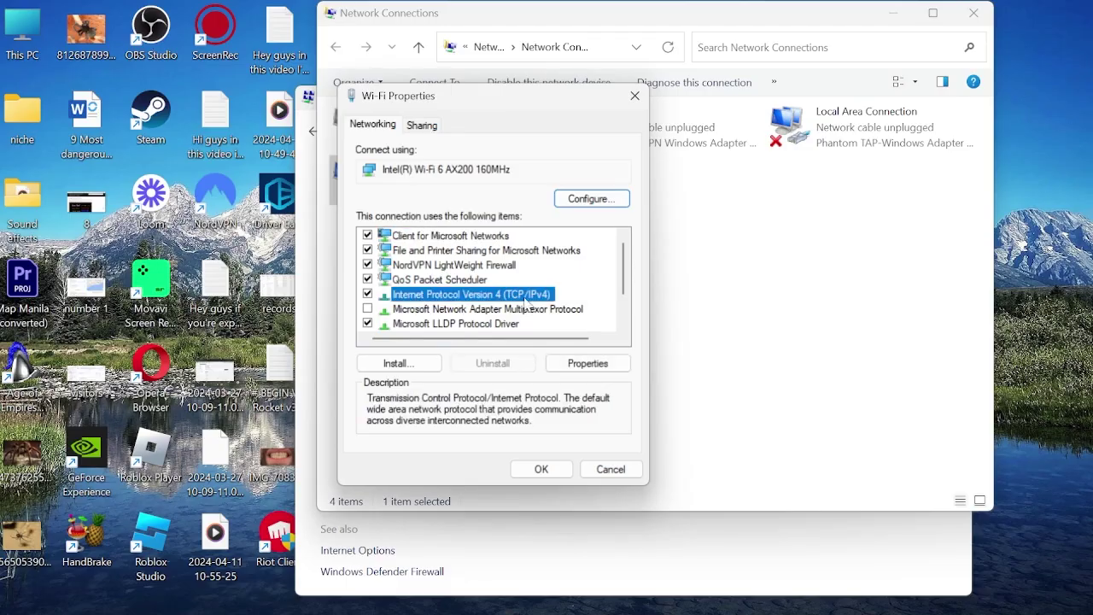
left_click(585, 365)
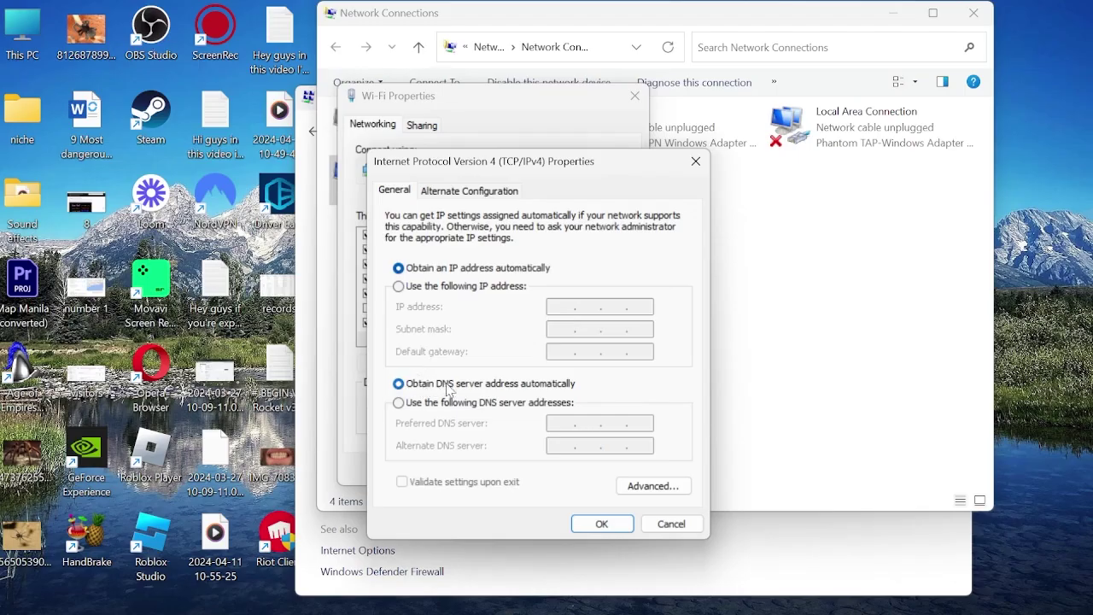
- Use manual DNS servers with 1.1.1.1 as preferred and 1.0.0.1 as alternate, and confirm the IPv4 settings
left_click(398, 404)
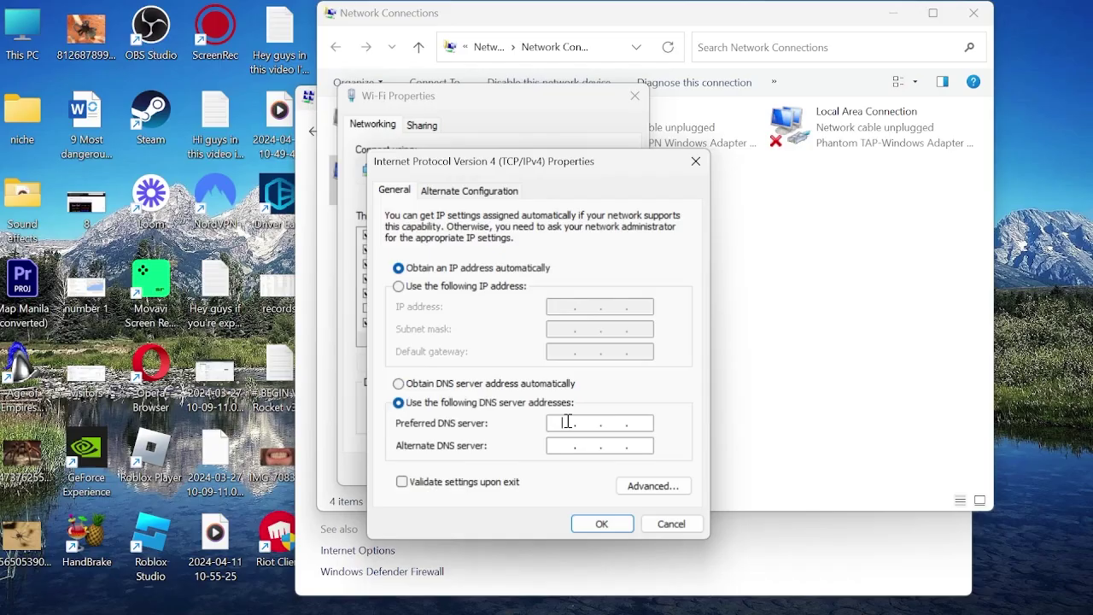
left_click(588, 424)
type("1.0.0.1")
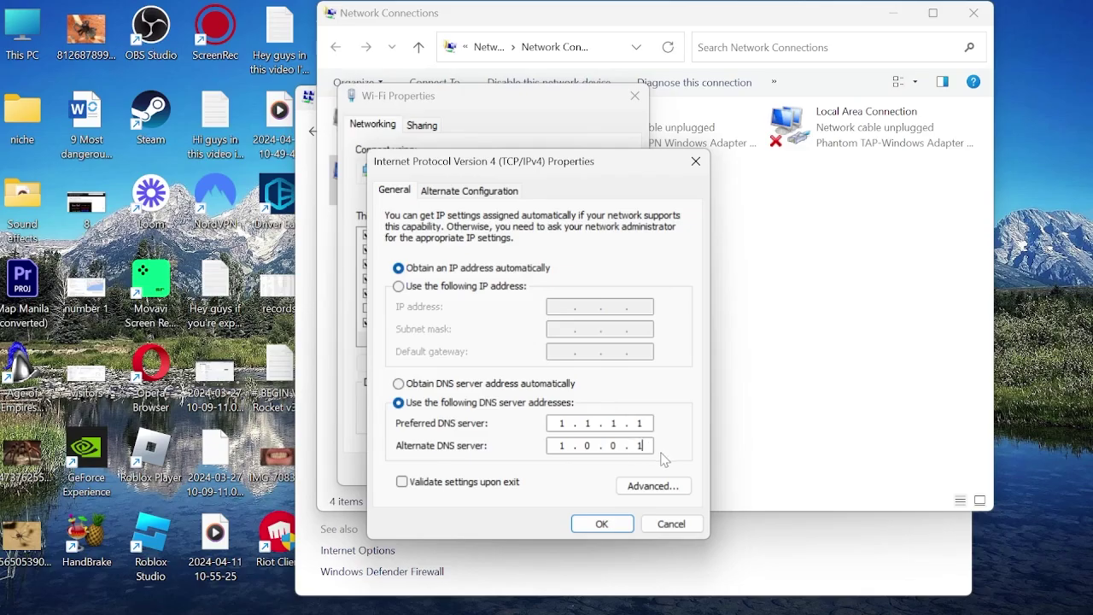
left_click(602, 523)
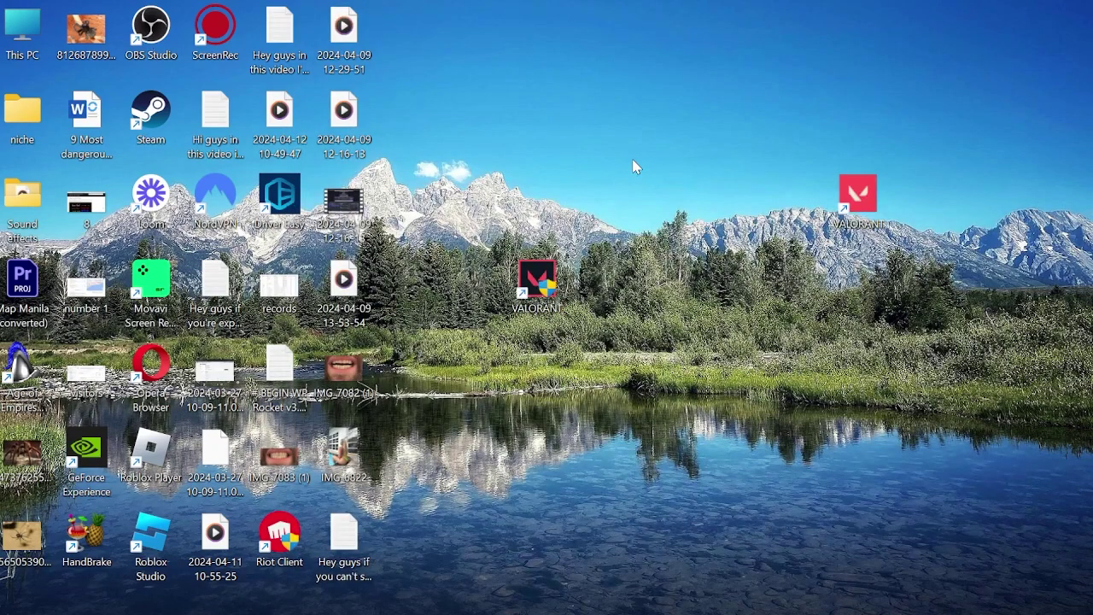
- Open the local application data folder by running %localappdata%
key("super")
type("run")
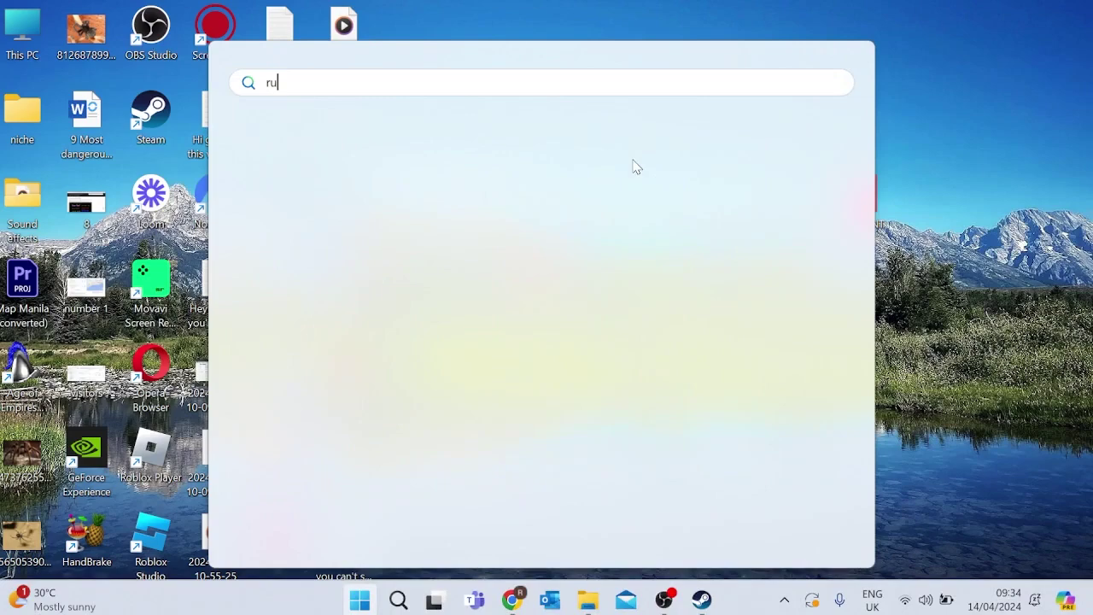
left_click(419, 205)
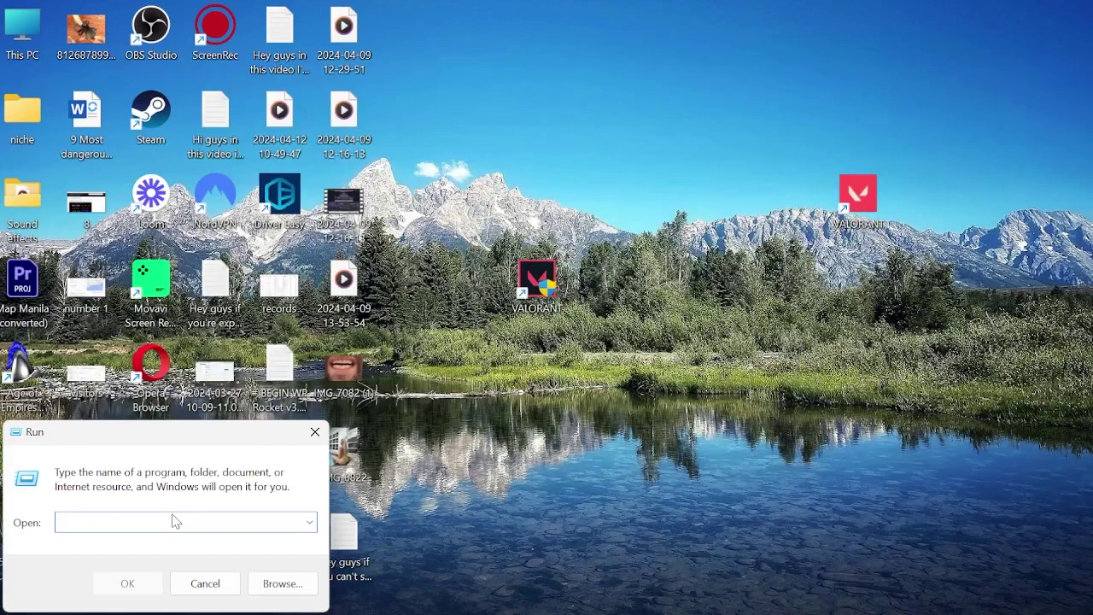
type("%localappdata%")
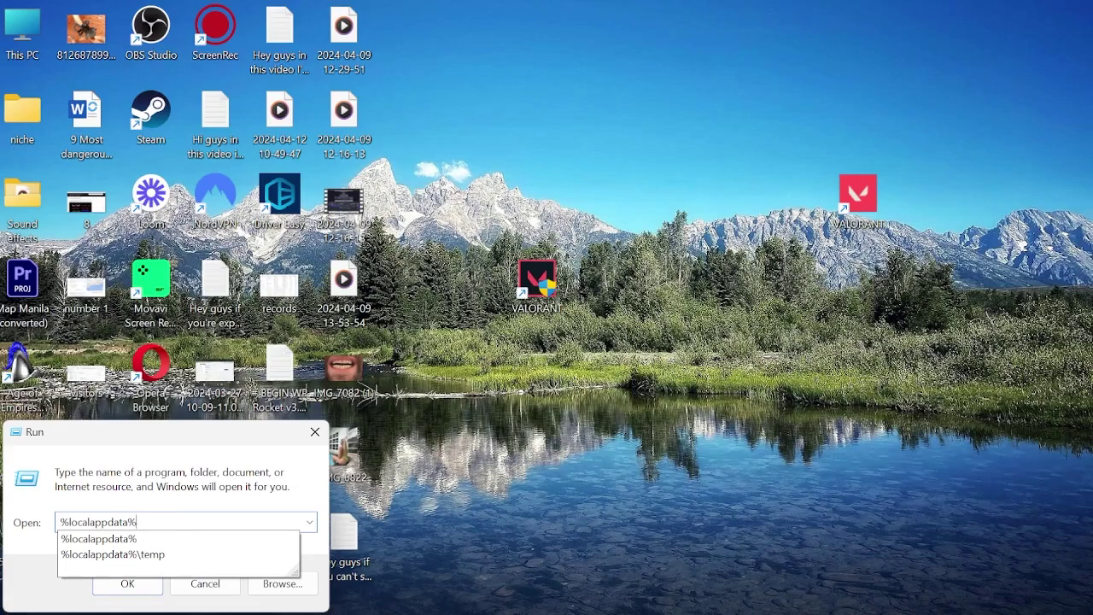
key("Return")
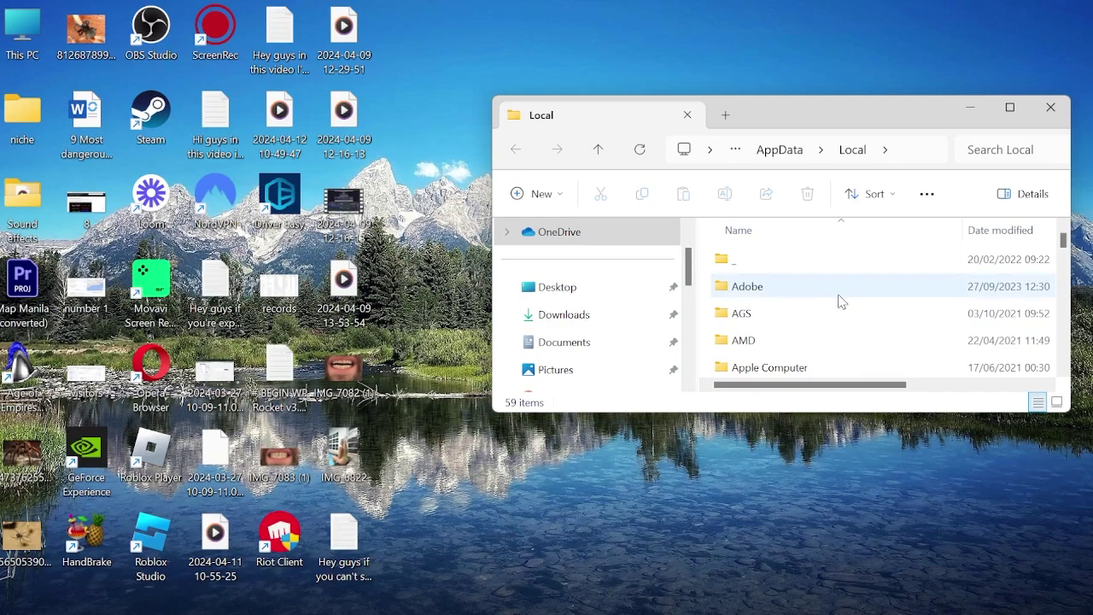
- Delete the VALORANT folder from the AppData Local folder
scroll(837, 298, "down", 15)
scroll(779, 307, "up", 1)
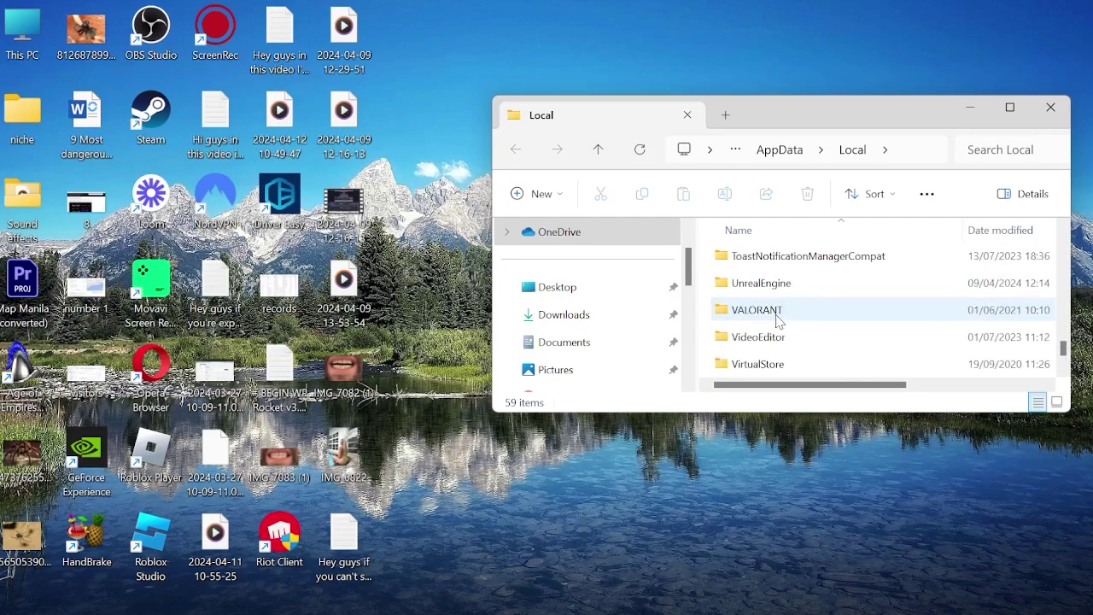
right_click(766, 316)
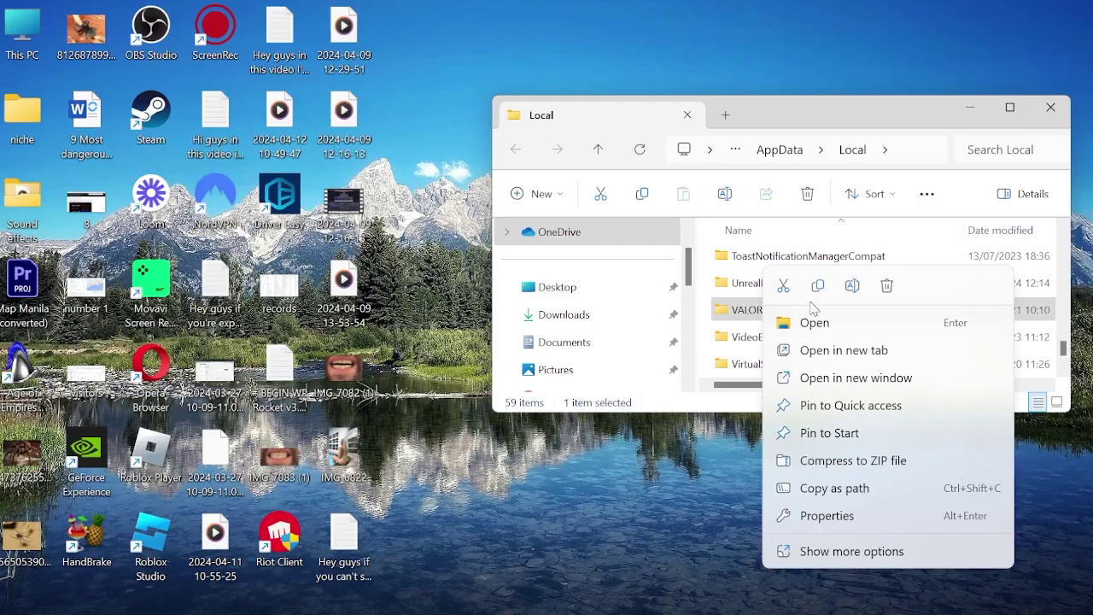
left_click(887, 287)
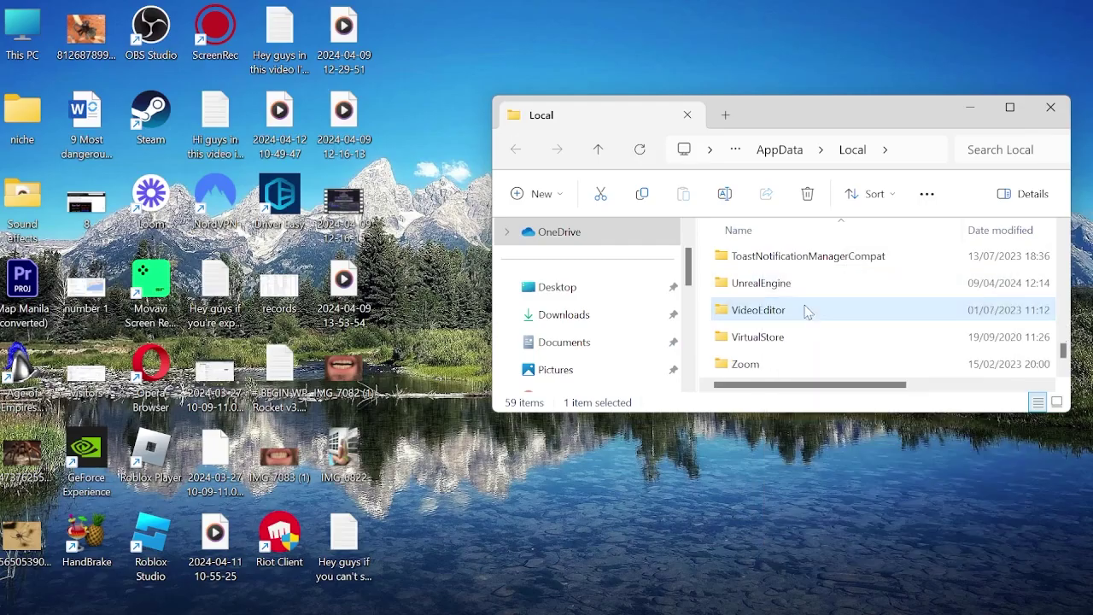
- Open the Riot Games folder in AppData Local and delete the VALORANT folder inside it
scroll(813, 328, "up", 3)
scroll(813, 329, "up", 2)
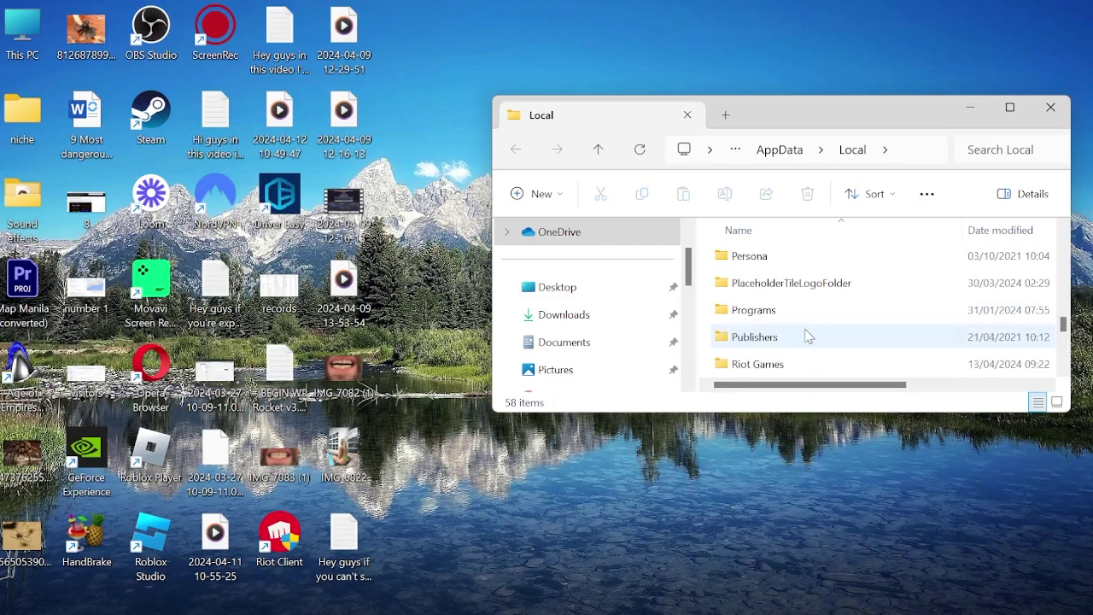
left_click(776, 366)
key("Delete")
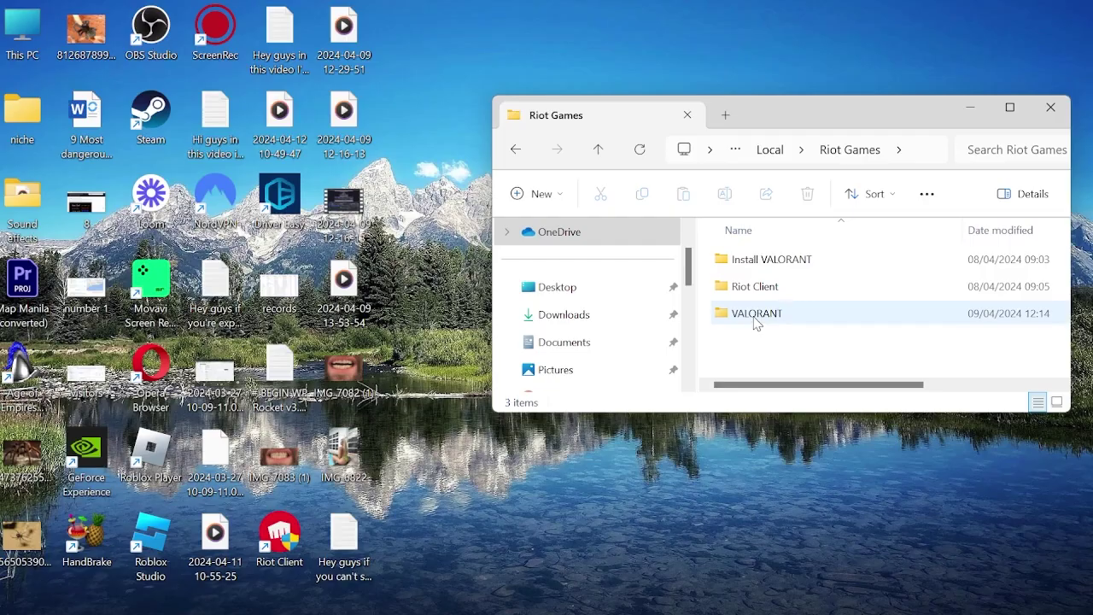
right_click(755, 321)
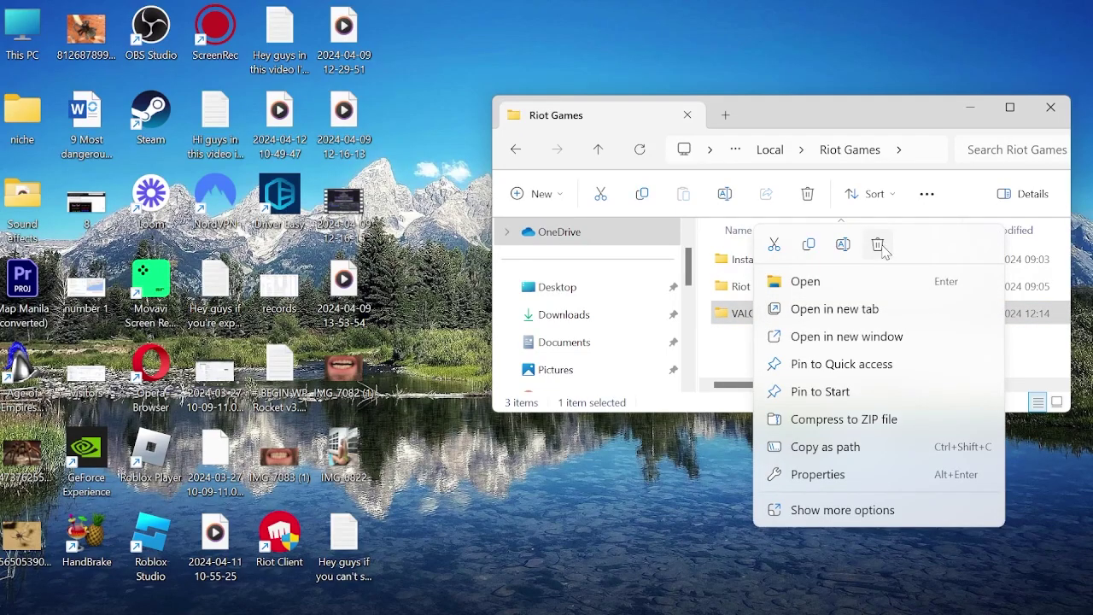
left_click(880, 246)
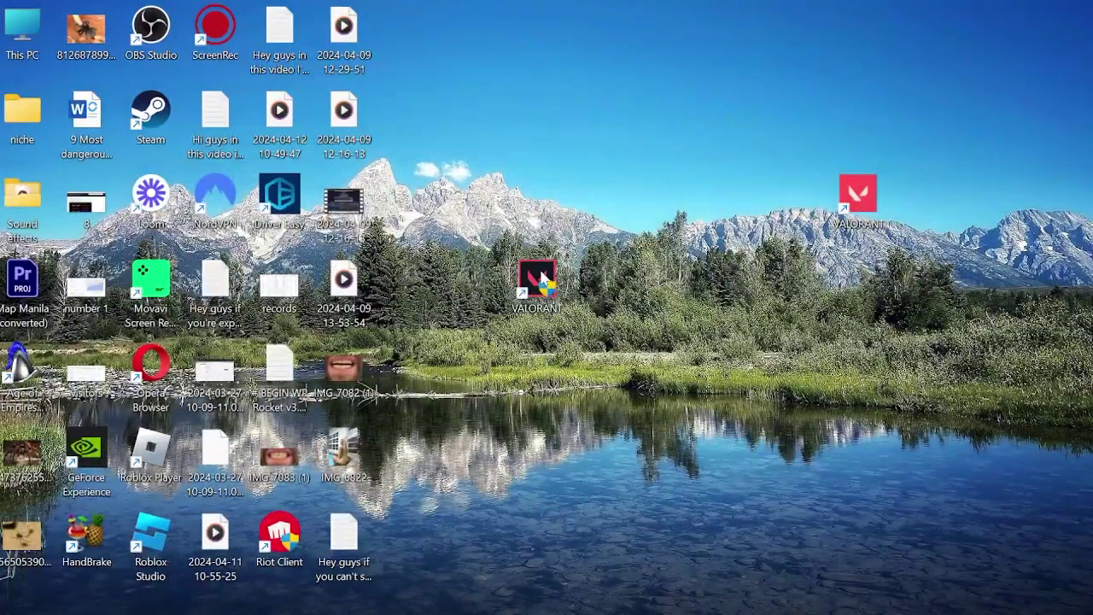
- Check that the VALORANT desktop shortcut's compatibility settings disable fullscreen optimizations and run it as an administrator, and confirm the properties
right_click(539, 273)
left_click(632, 445)
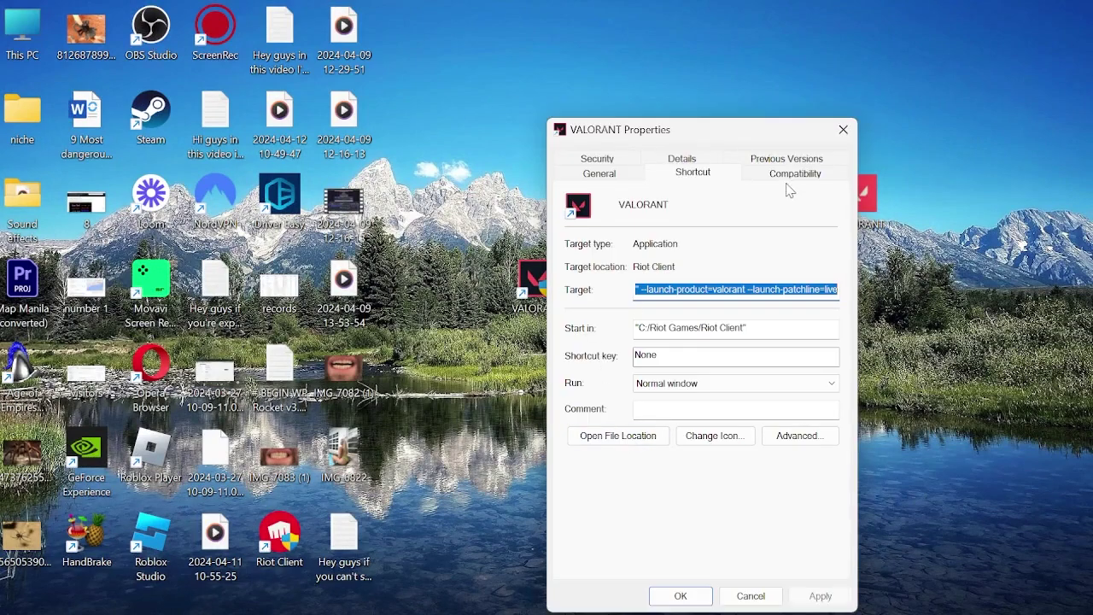
left_click(784, 176)
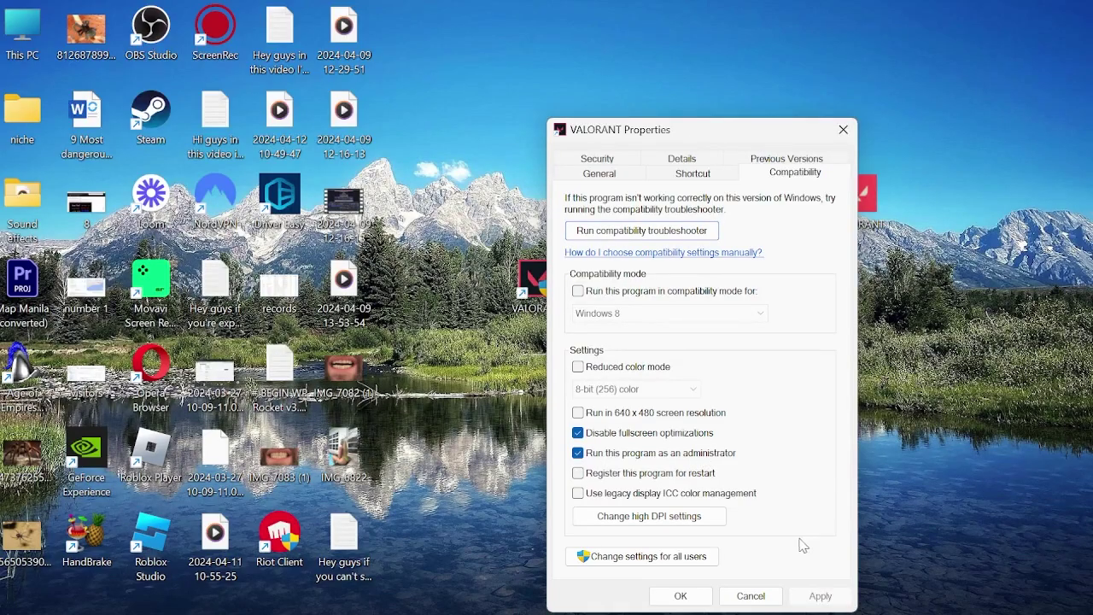
left_click(680, 596)
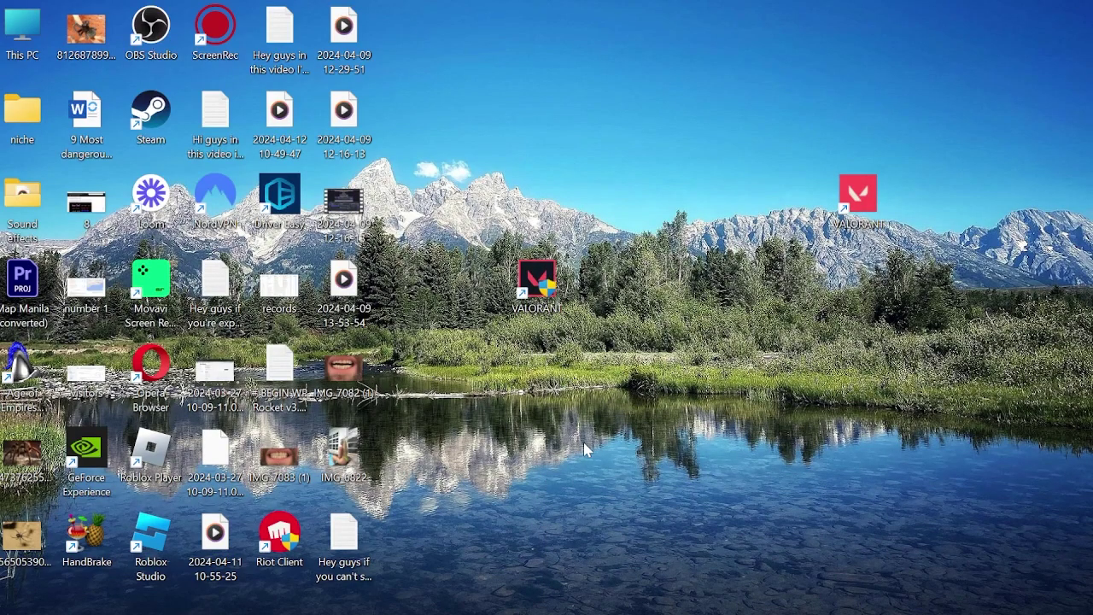
- Open the Windows Defender Firewall list of allowed apps and unlock its settings for changes
key("super")
type("wi")
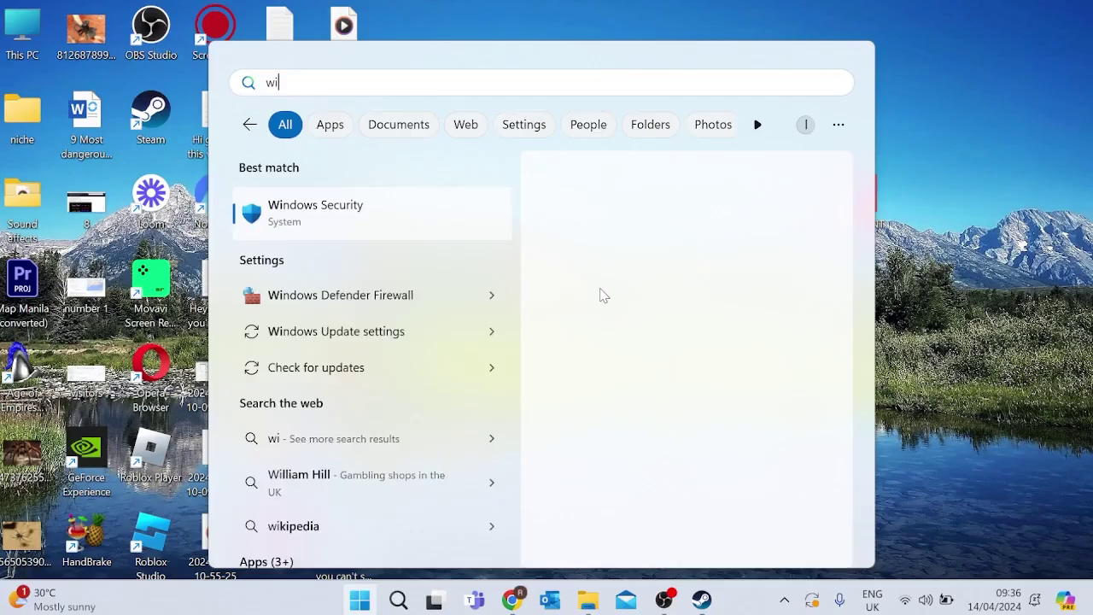
type("ndows firewa")
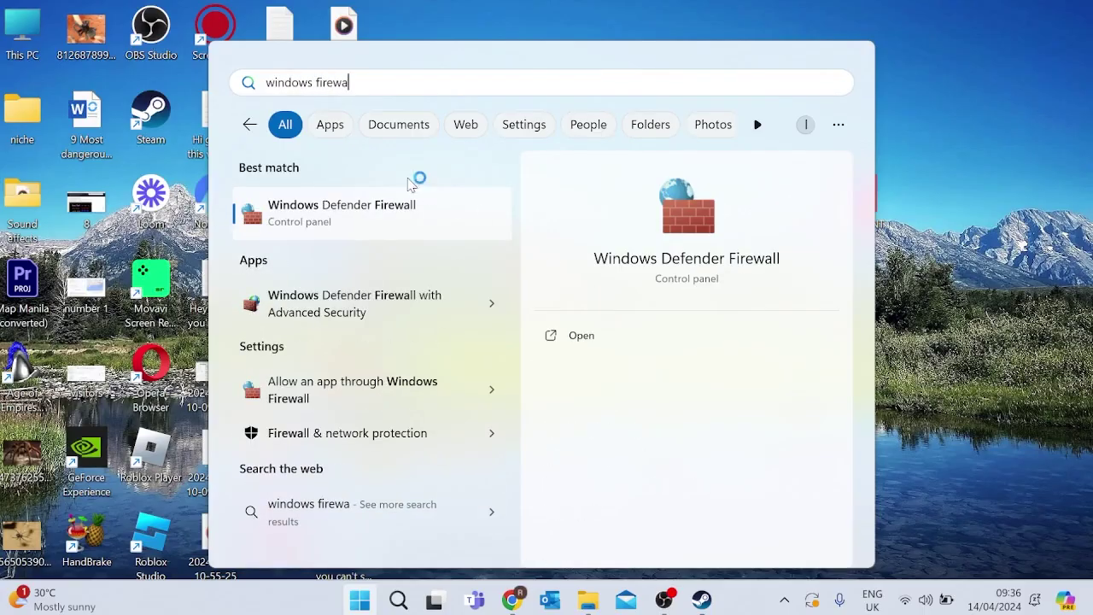
left_click(418, 204)
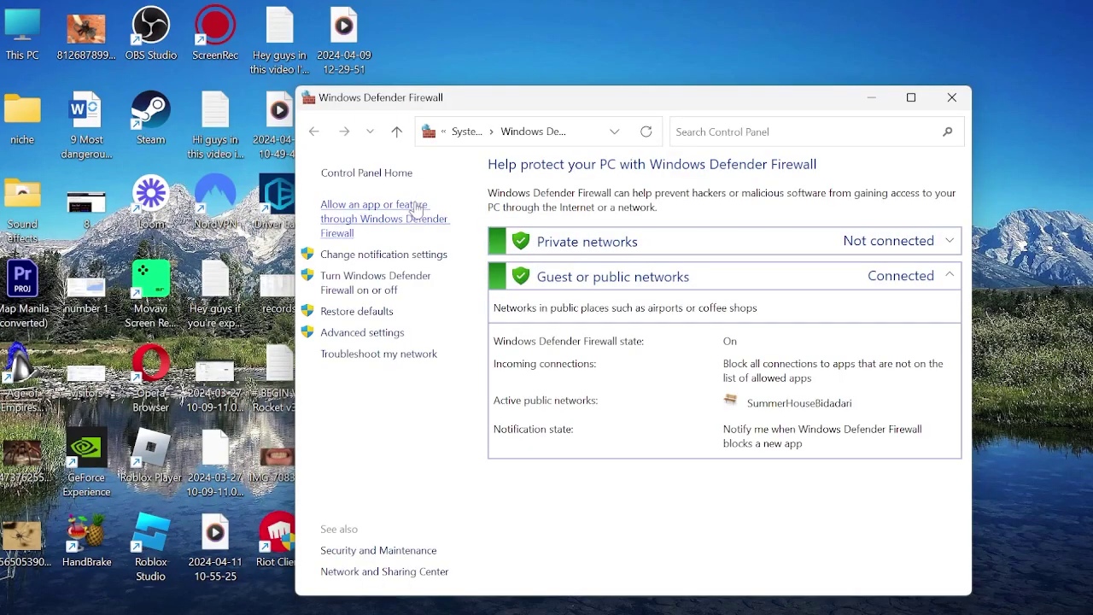
left_click(403, 212)
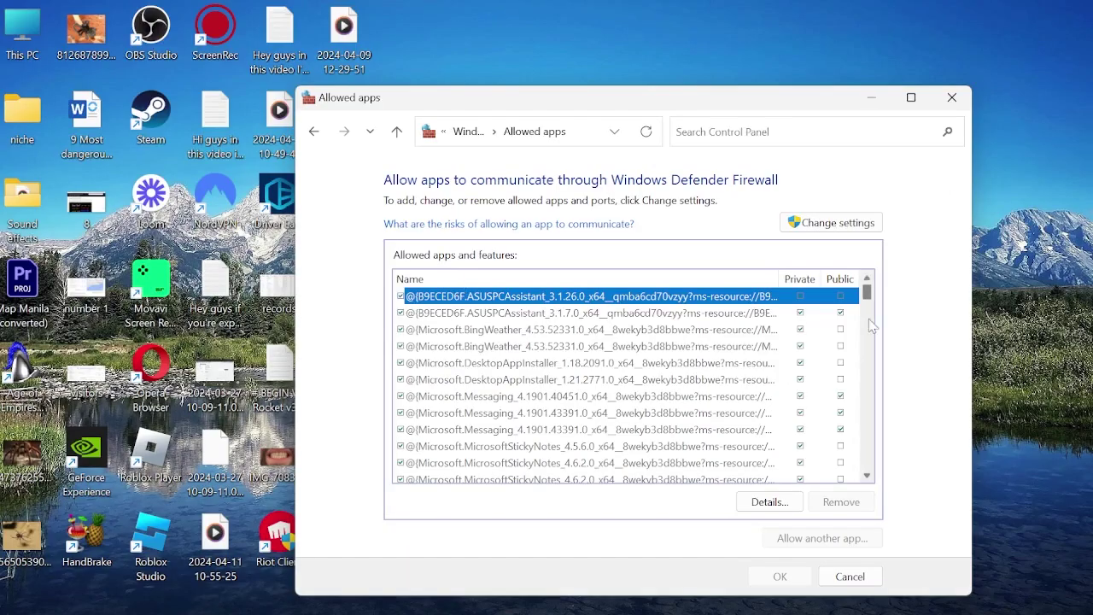
left_click(853, 223)
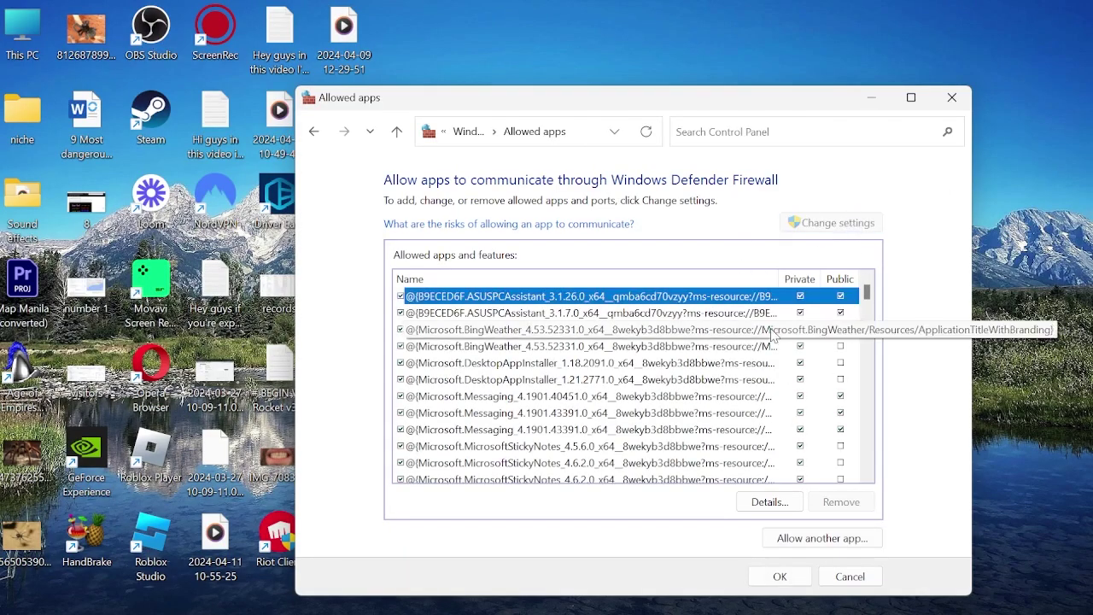
- Remove both Riot Client entries from the firewall's allowed apps, confirming each deletion
scroll(600, 368, "down", 3)
scroll(543, 384, "down", 20)
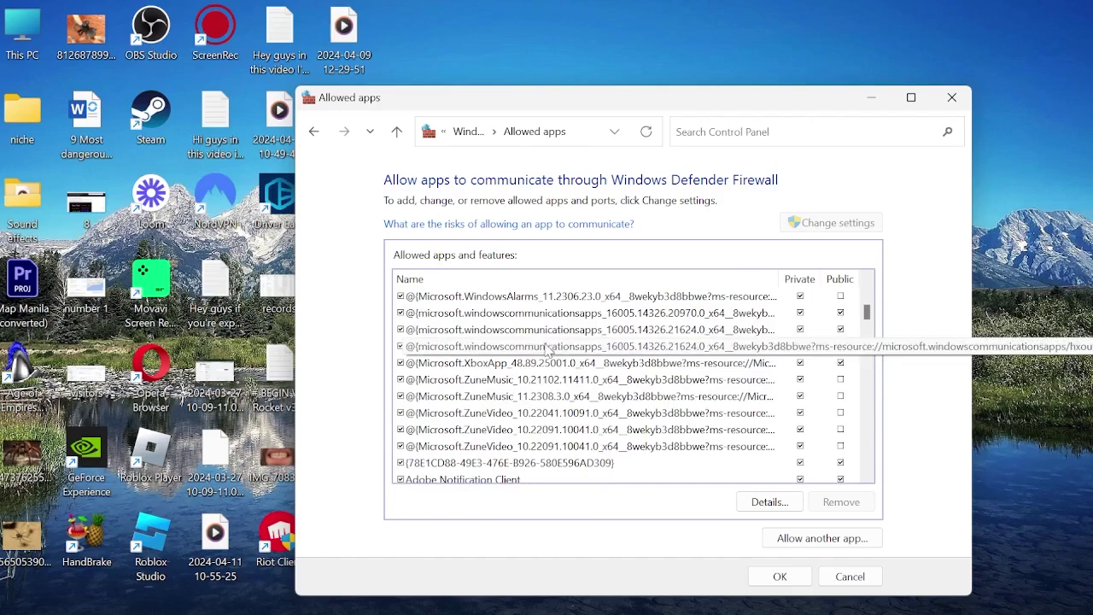
scroll(543, 384, "down", 20)
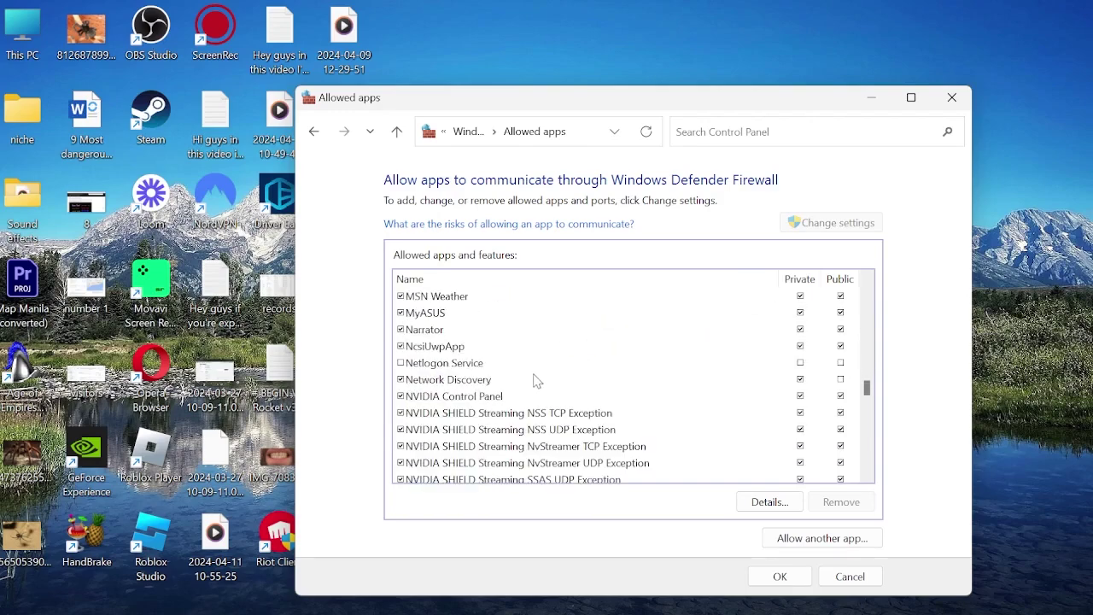
left_click(445, 383)
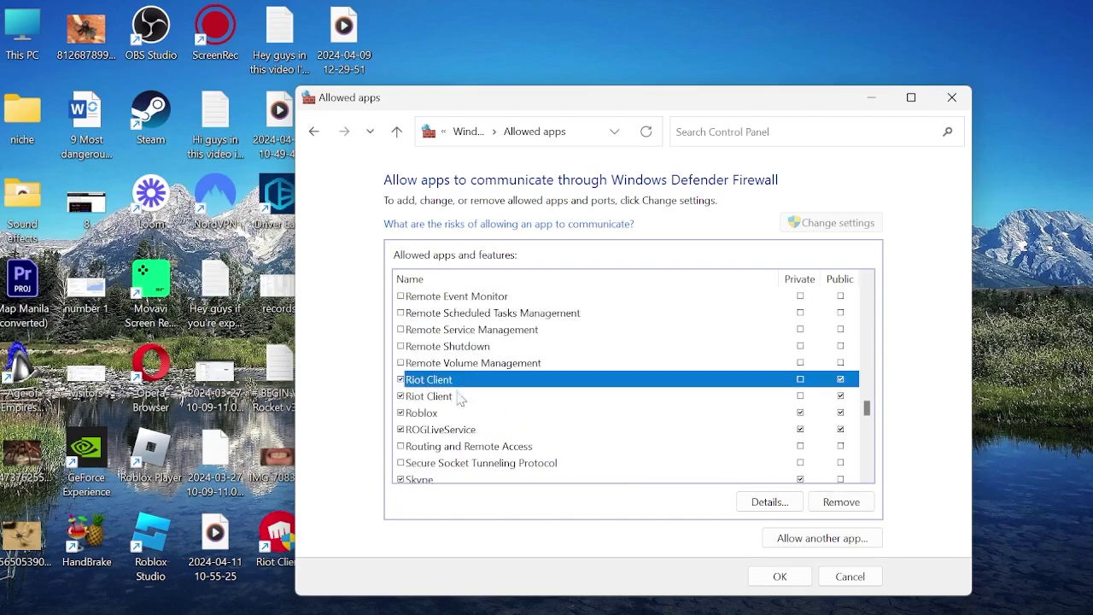
left_click(841, 504)
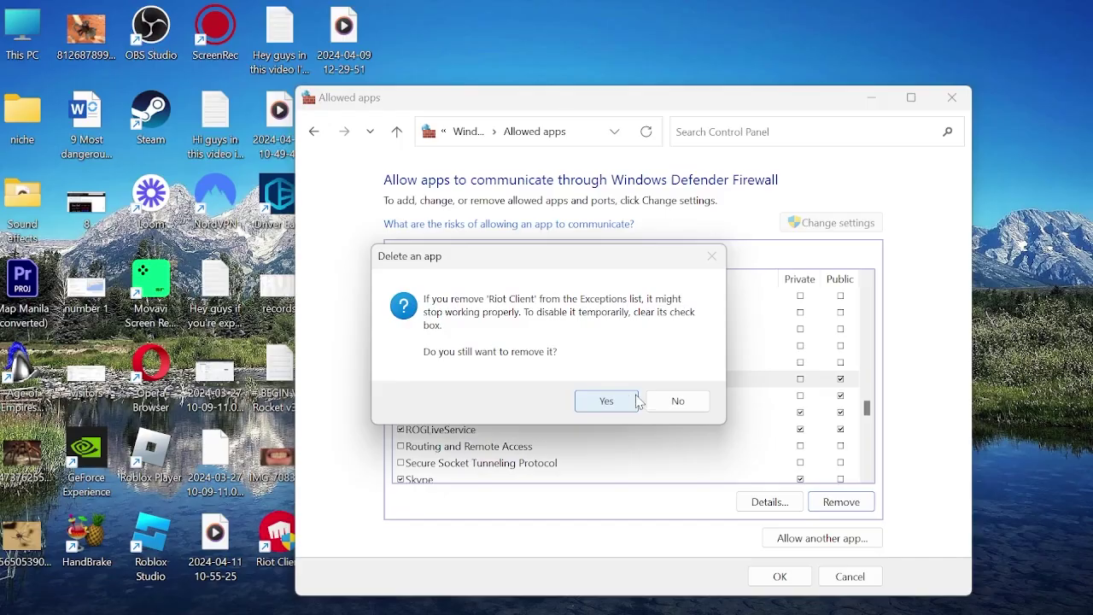
left_click(621, 401)
left_click(457, 381)
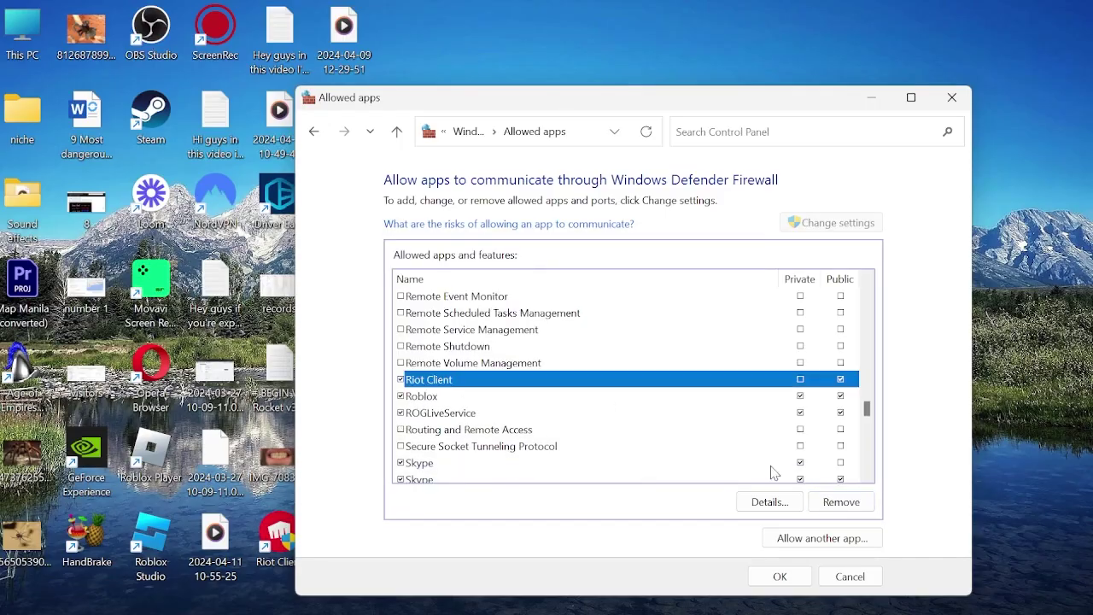
left_click(841, 502)
left_click(605, 399)
- Remove the VALORANT entry from the firewall's allowed apps and confirm the deletion
scroll(606, 386, "down", 20)
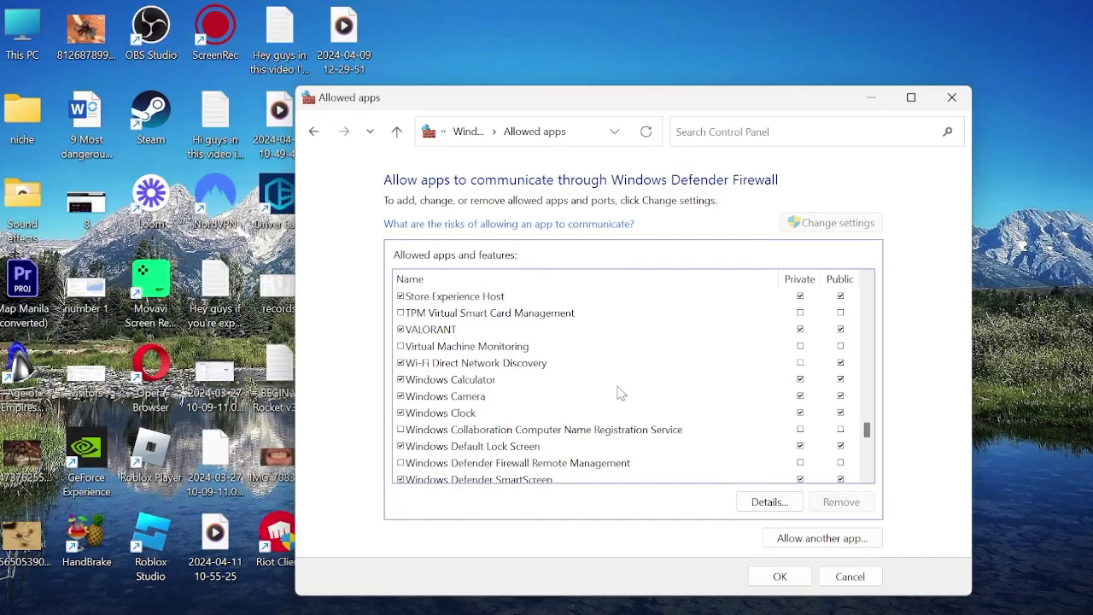
scroll(480, 352, "up", 15)
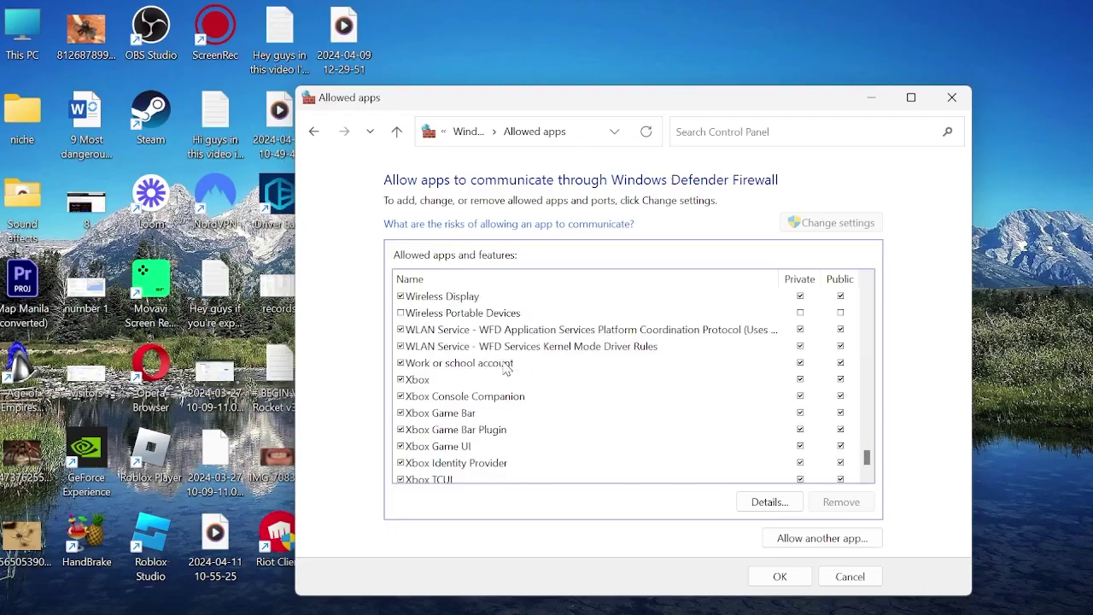
left_click(508, 365)
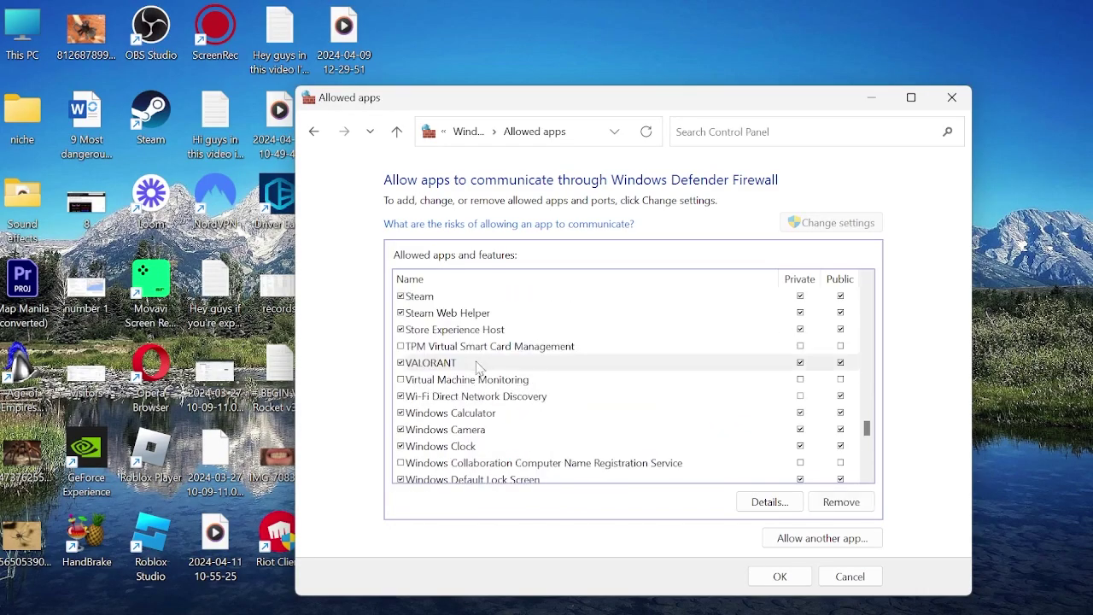
left_click(841, 502)
left_click(627, 397)
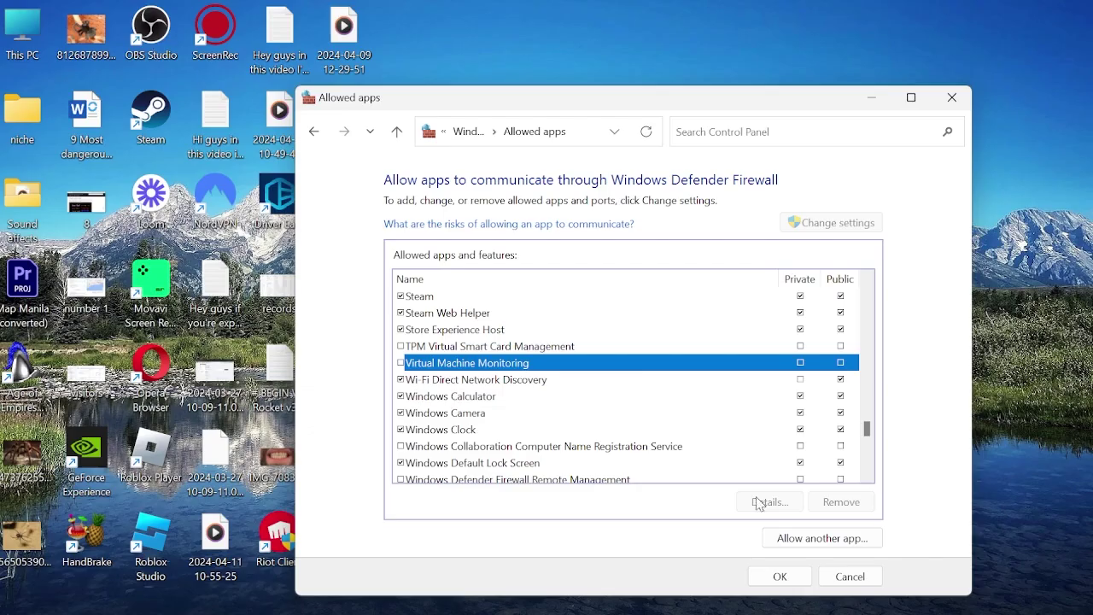
- Add the VALORANT application from C:\Riot Games\VALORANT\live to the firewall's allowed apps
left_click(820, 540)
left_click(769, 435)
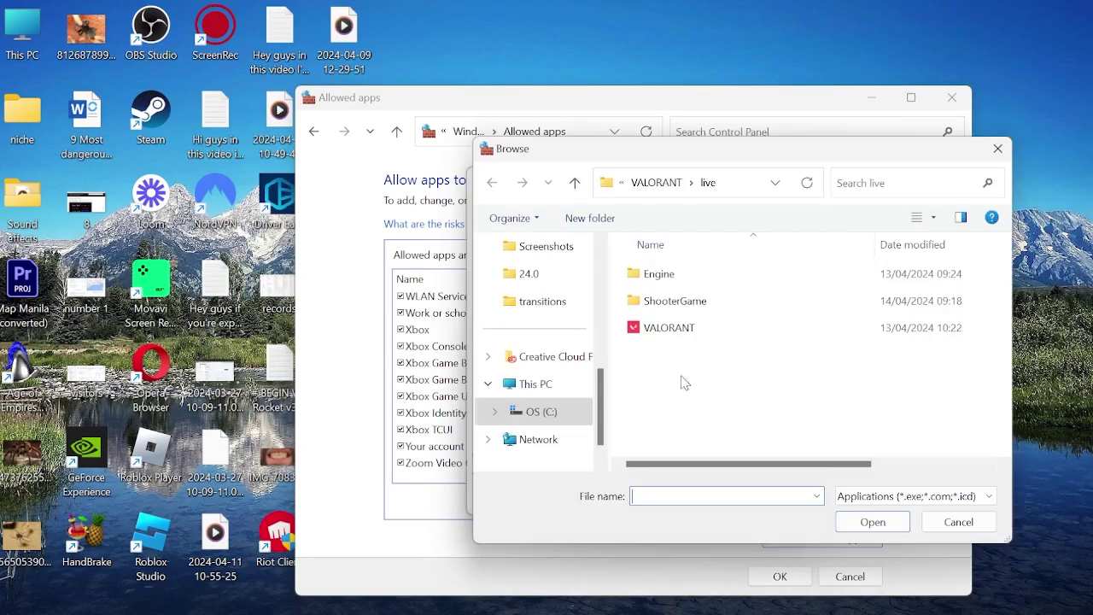
left_click(546, 414)
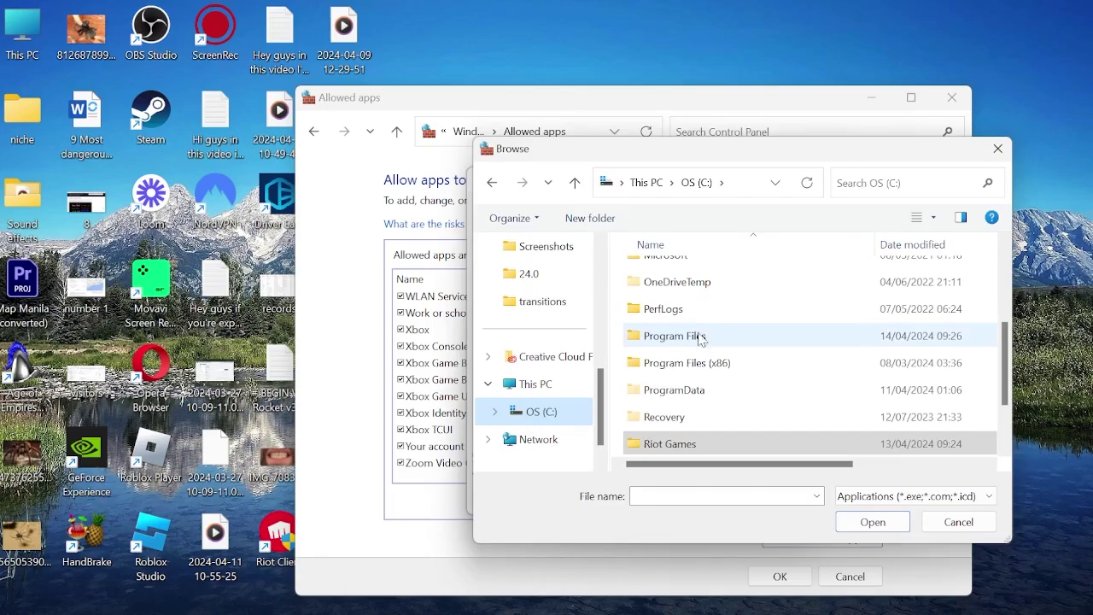
double_click(672, 446)
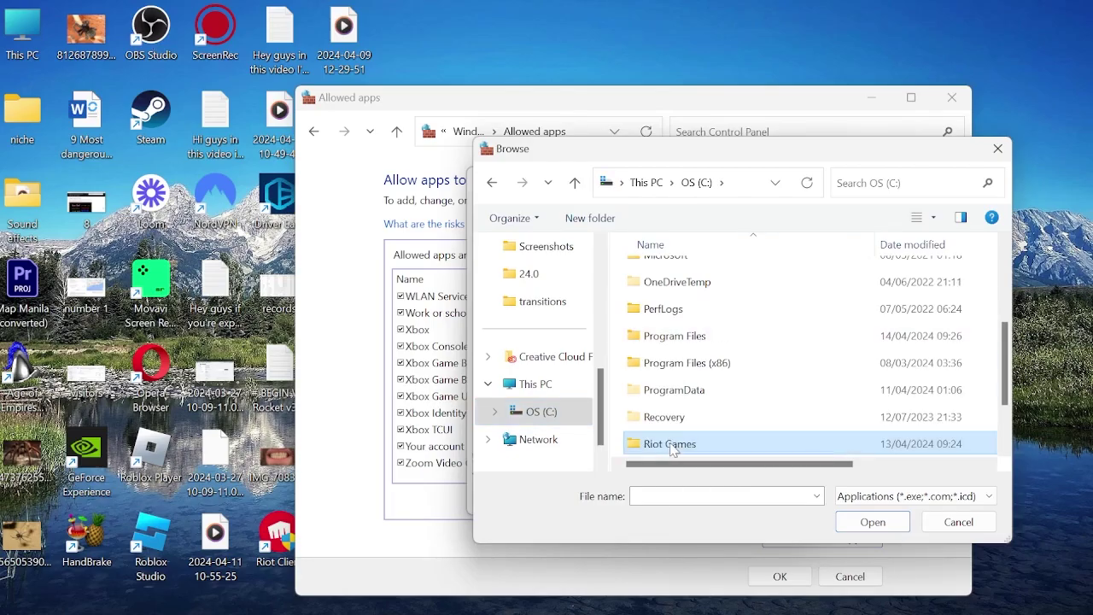
double_click(683, 301)
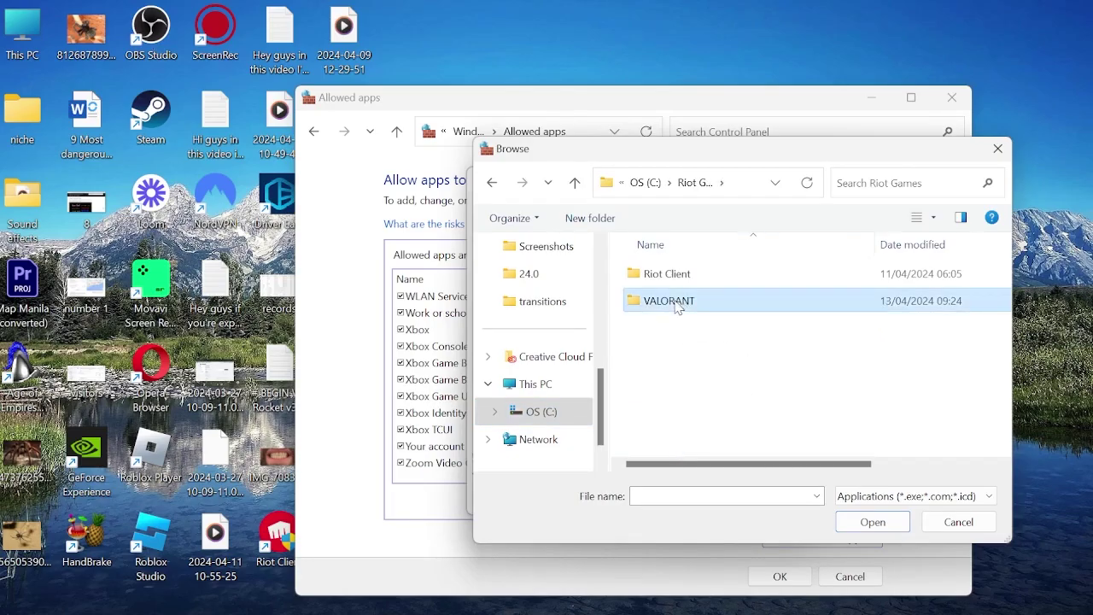
double_click(664, 280)
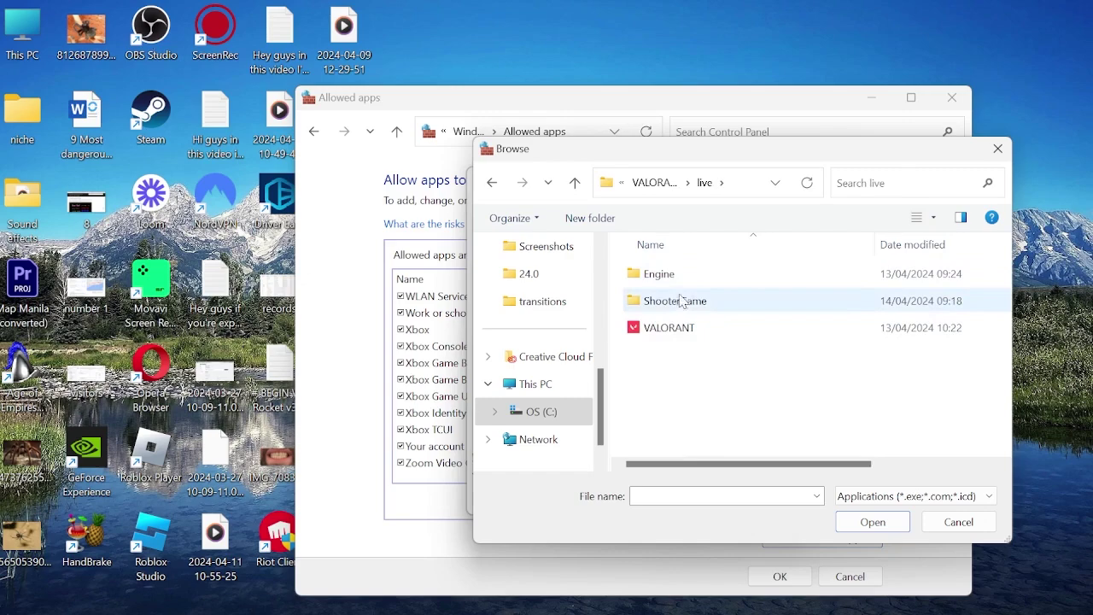
left_click(681, 336)
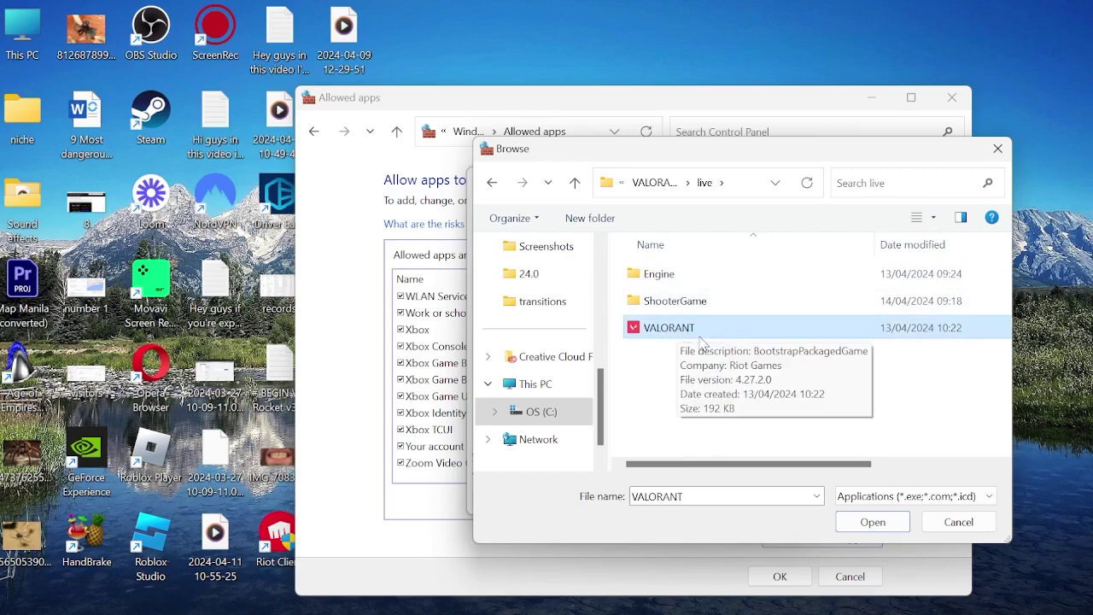
left_click(872, 522)
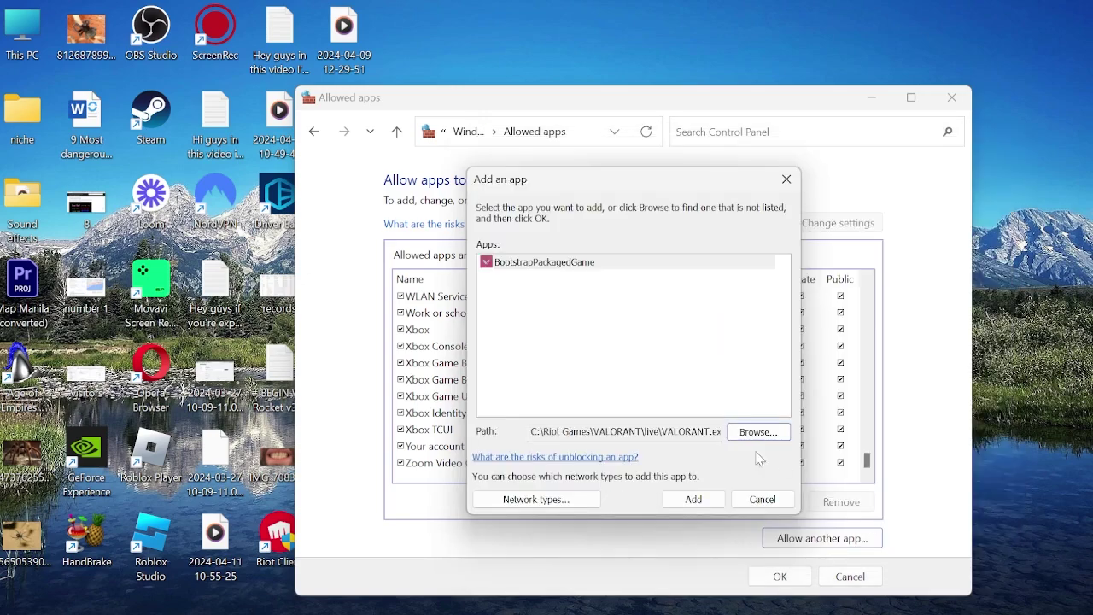
left_click(691, 498)
- Add VALORANT-Win64-Shipping from the live folder's ShooterGame\Binaries\Win64 subfolder to the firewall's allowed apps
left_click(822, 538)
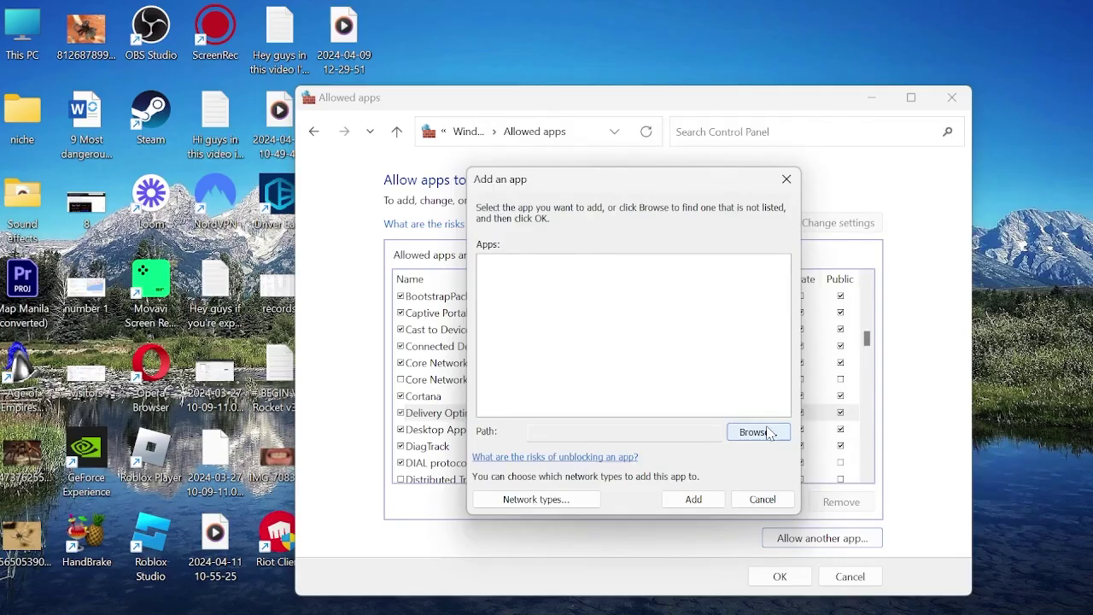
left_click(777, 431)
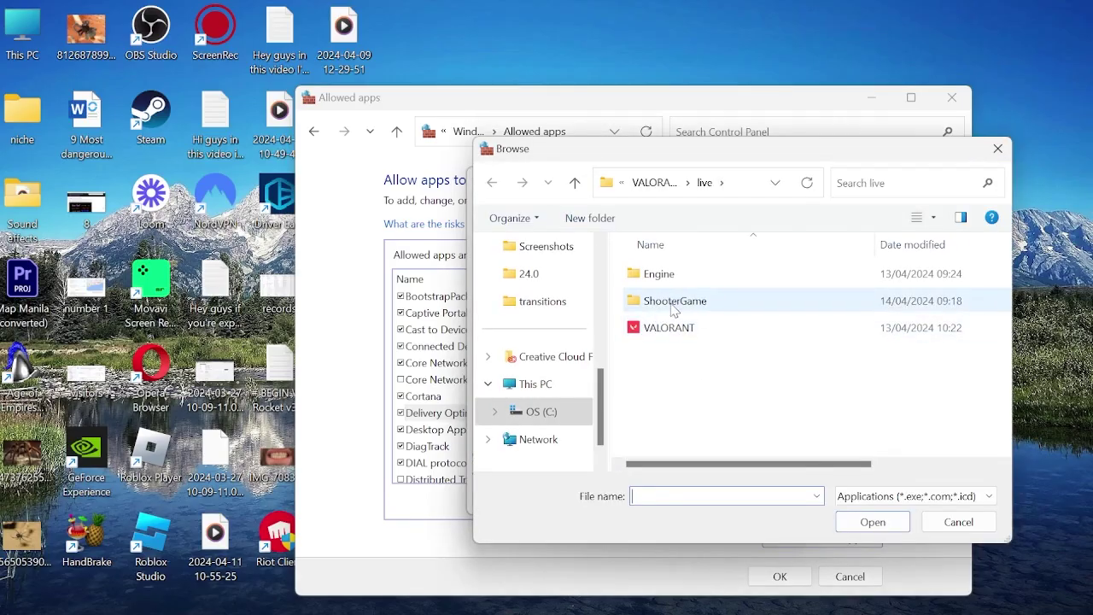
double_click(674, 306)
double_click(673, 275)
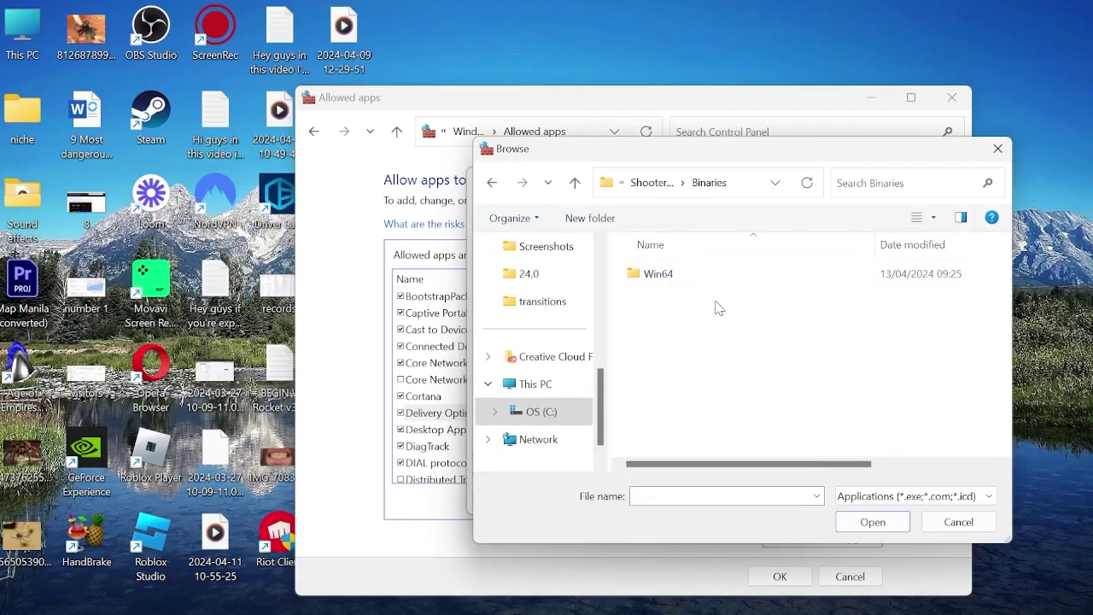
double_click(683, 281)
left_click(713, 285)
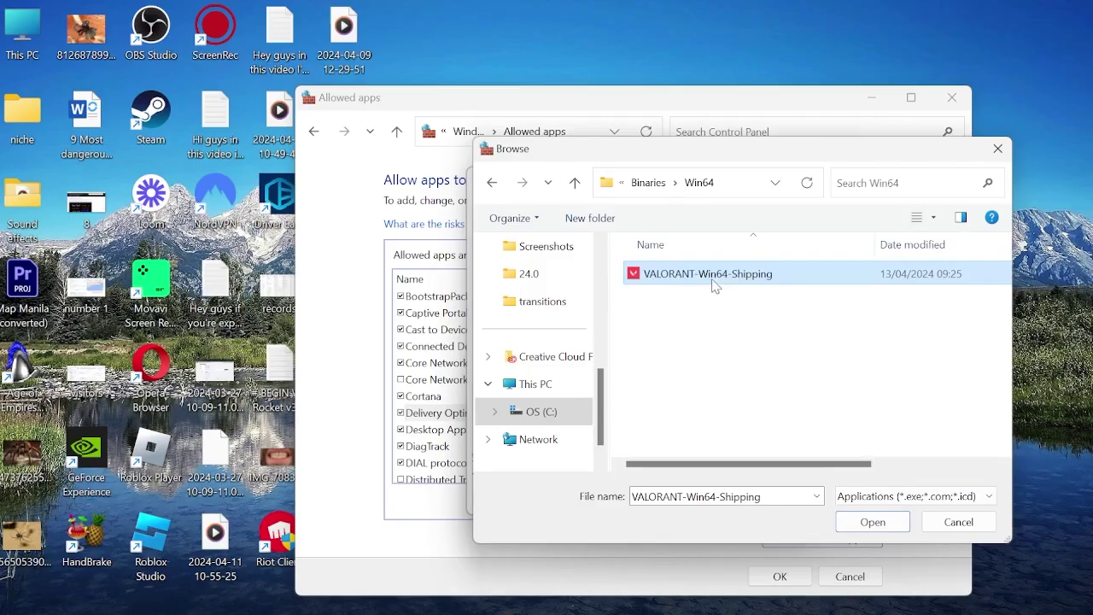
left_click(873, 522)
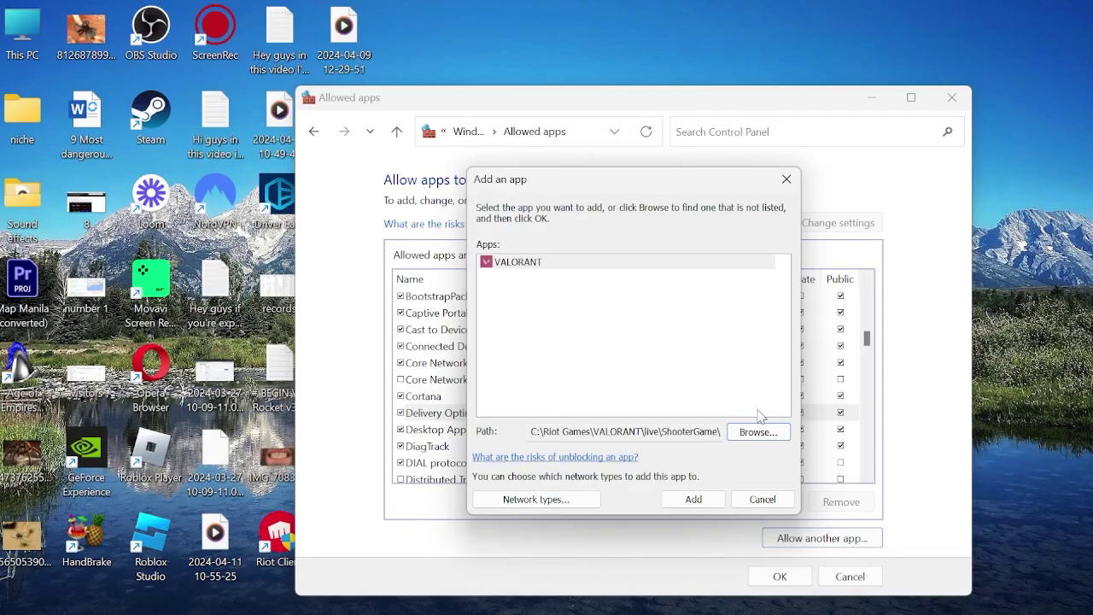
left_click(714, 502)
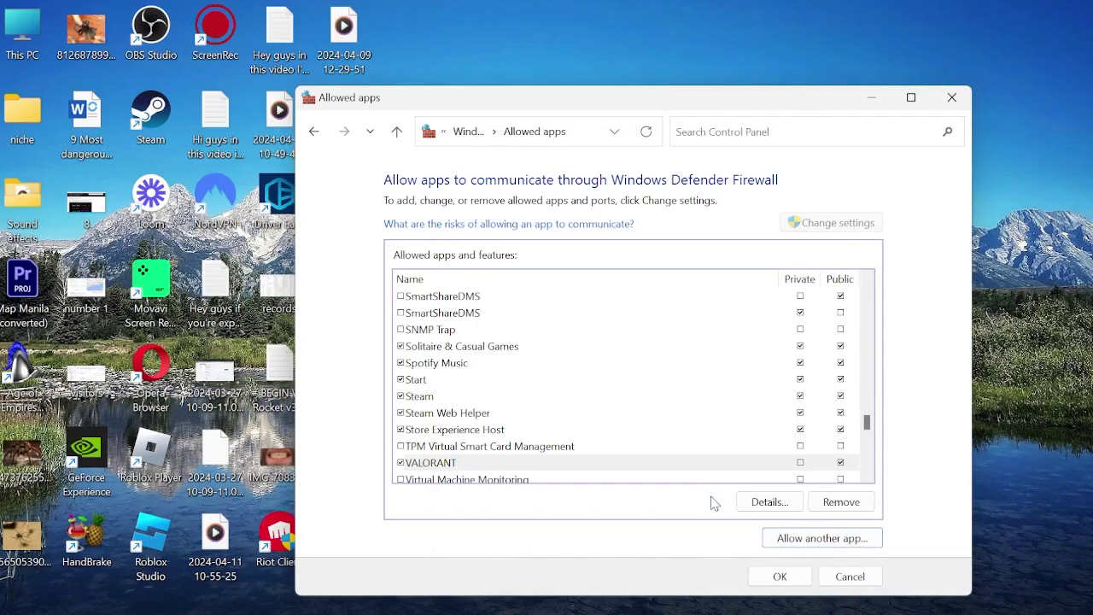
- Minimize the firewall window, open the file location of the VALORANT desktop shortcut with the shield badge and copy the folder path
left_click(870, 104)
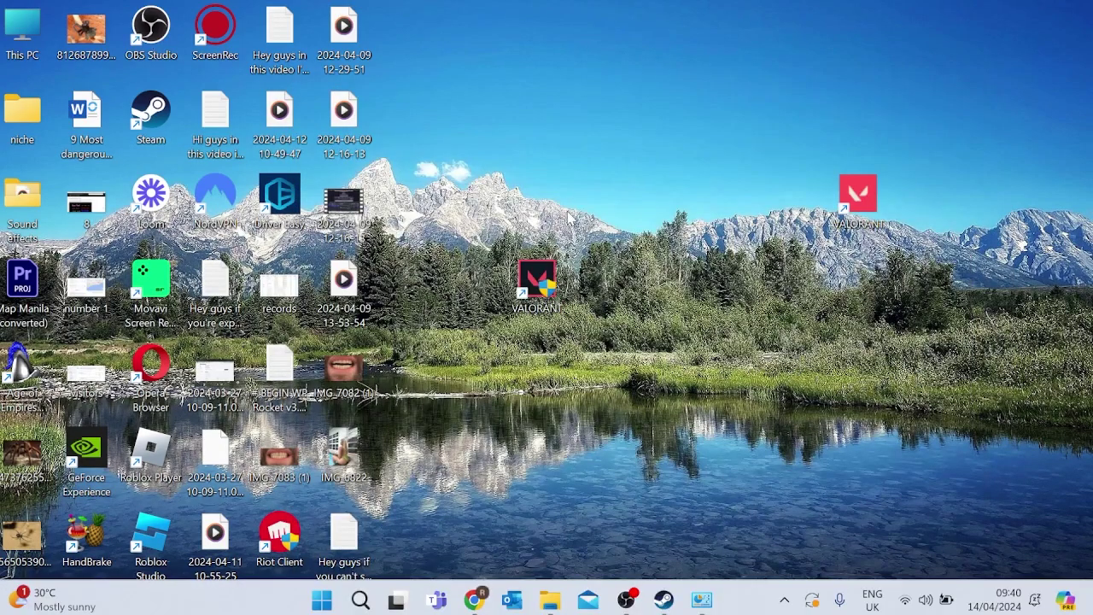
right_click(538, 278)
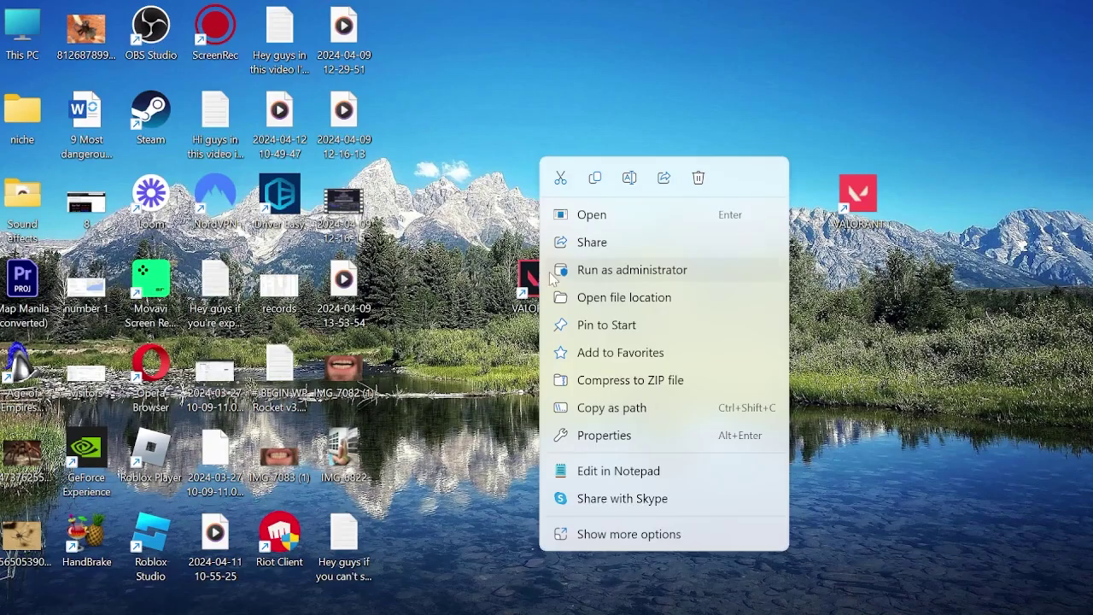
left_click(623, 299)
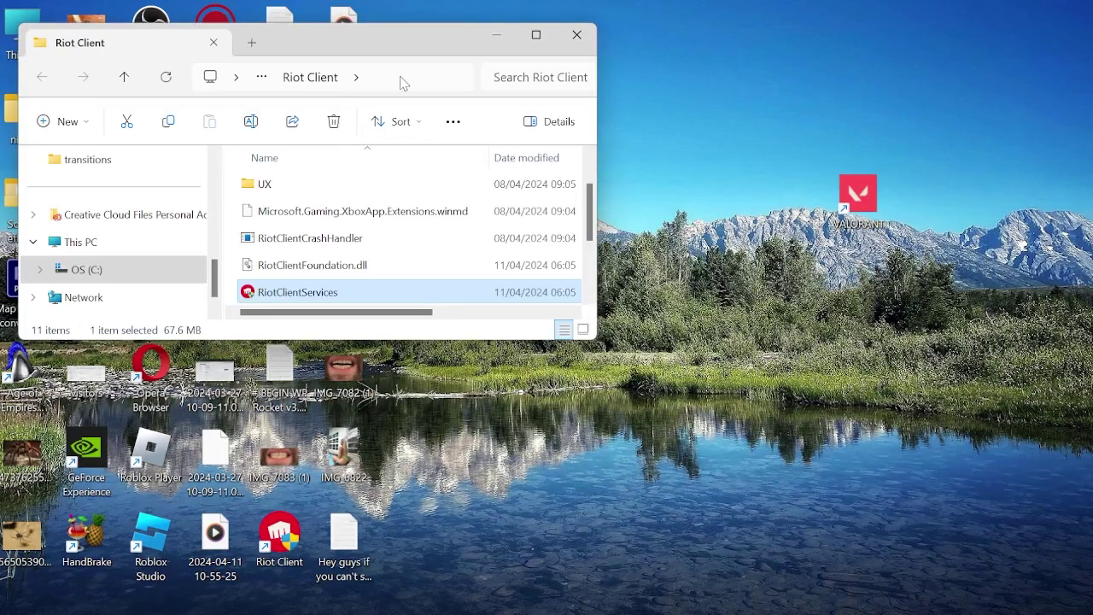
left_click(403, 80)
key("ctrl+c")
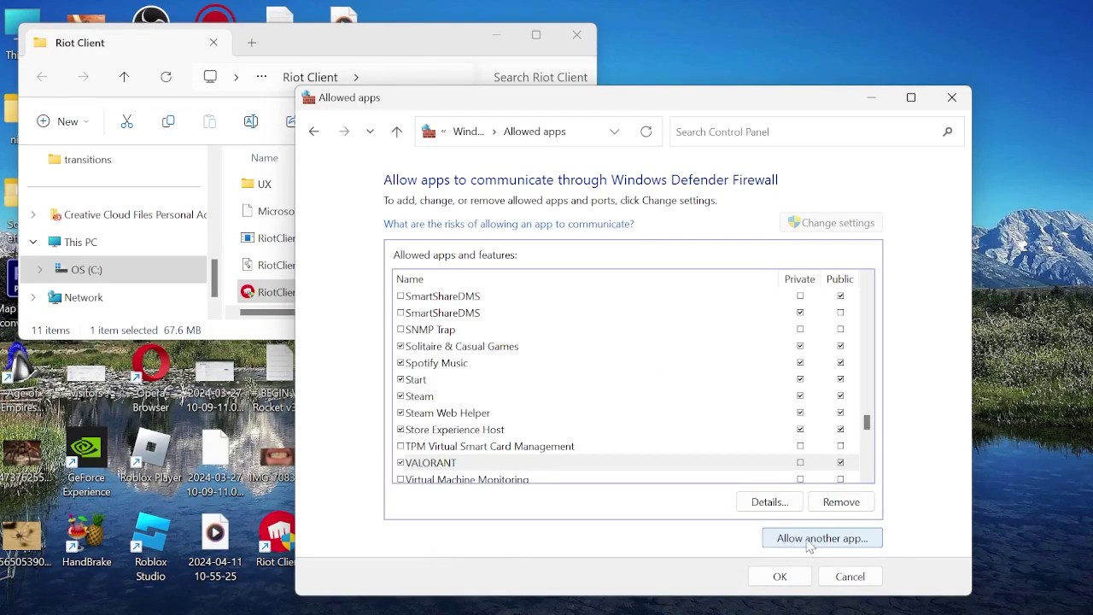
- Add RiotClientServices from C:\Riot Games\Riot Client to the firewall's allowed apps
left_click(810, 540)
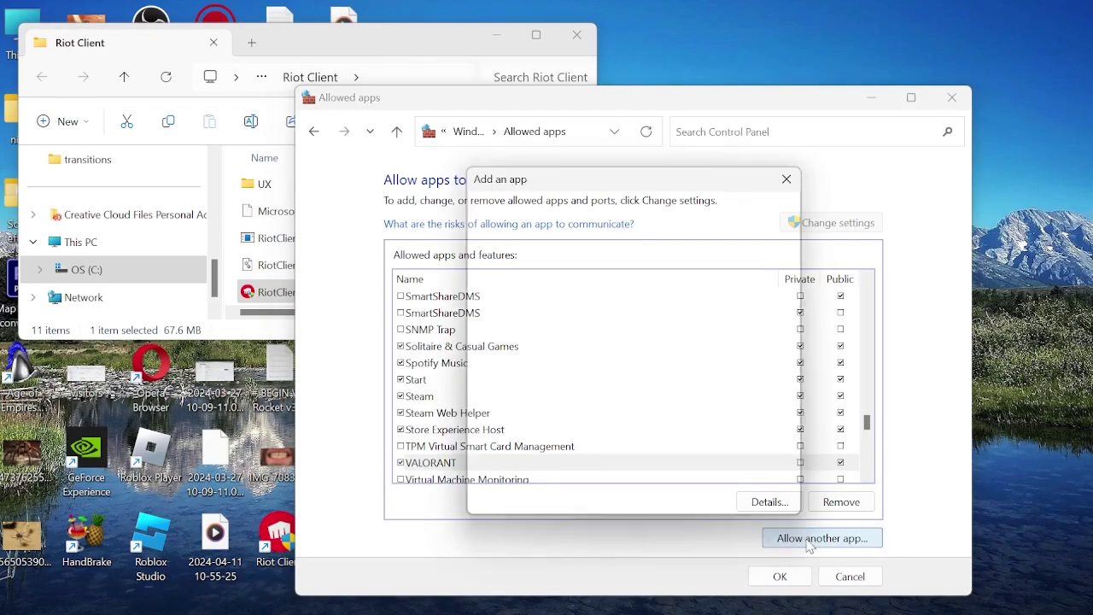
left_click(756, 432)
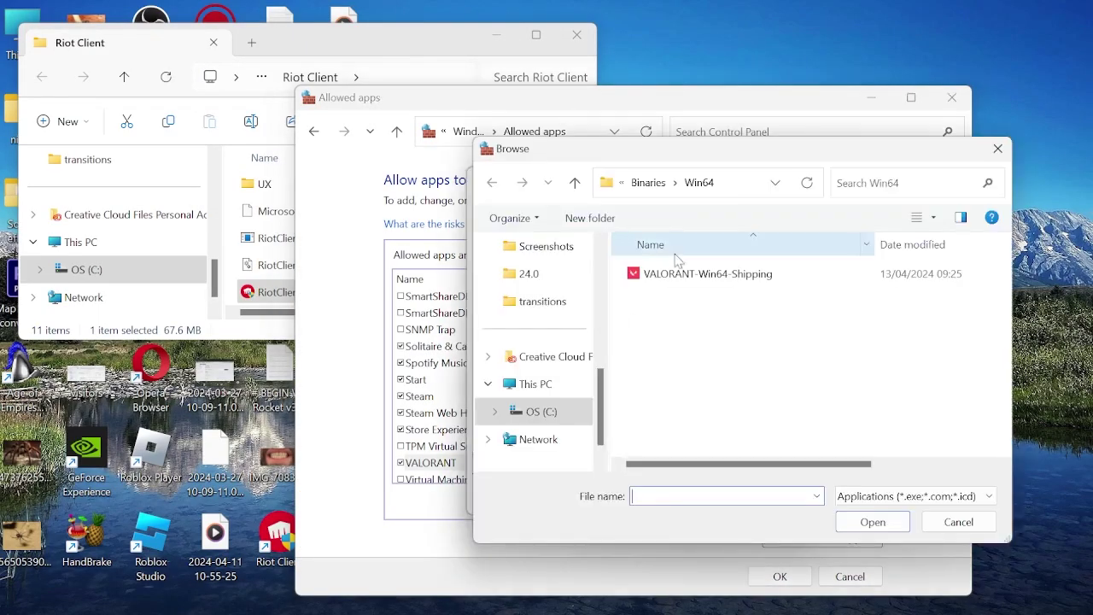
left_click(731, 190)
key("ctrl+v")
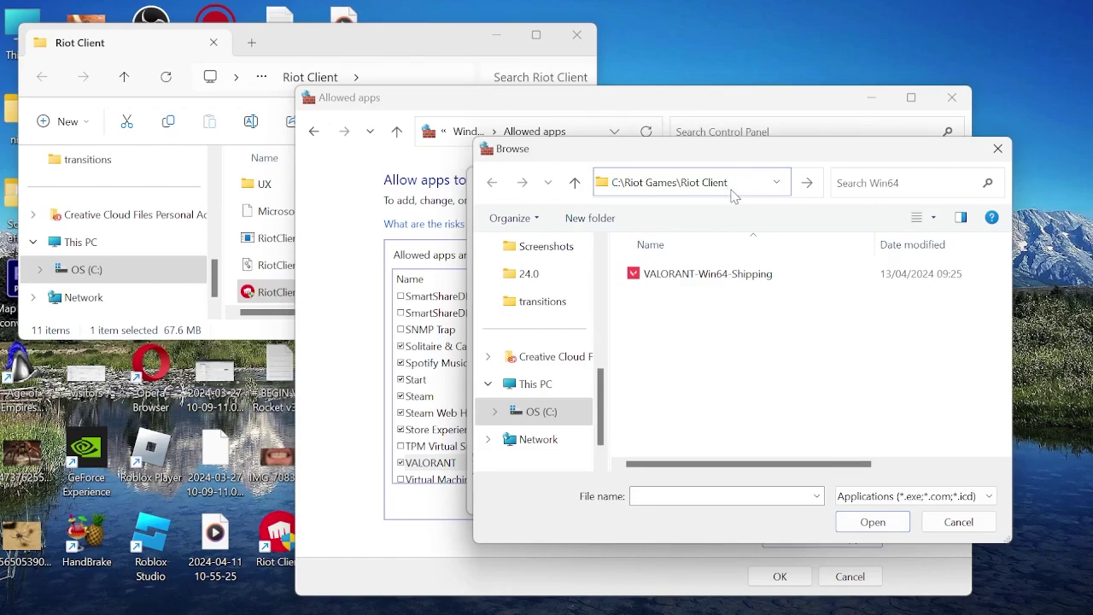
key("Return")
left_click(716, 389)
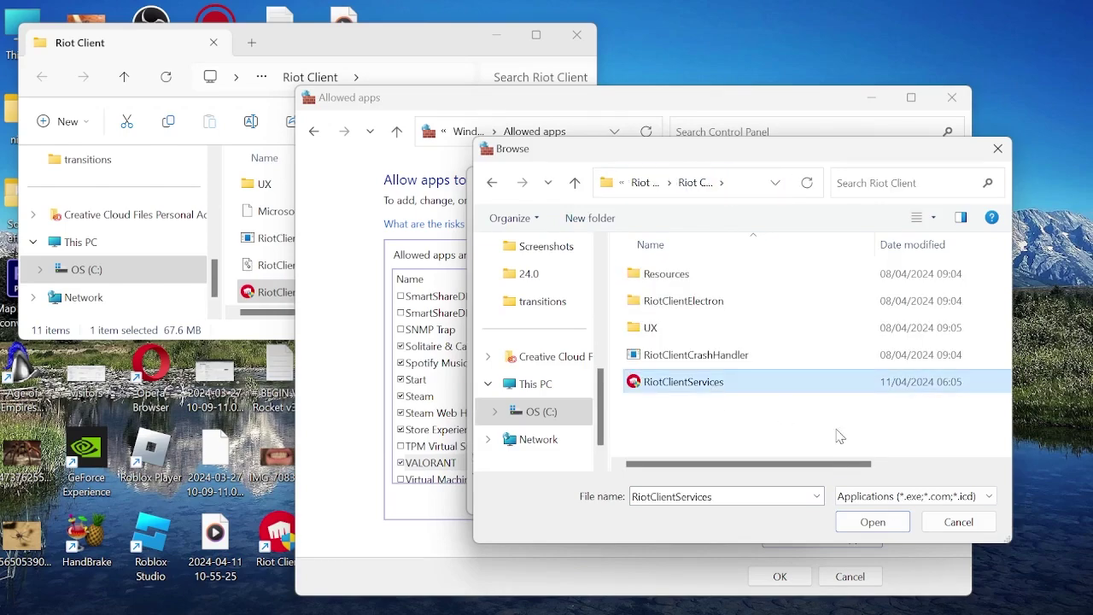
left_click(871, 522)
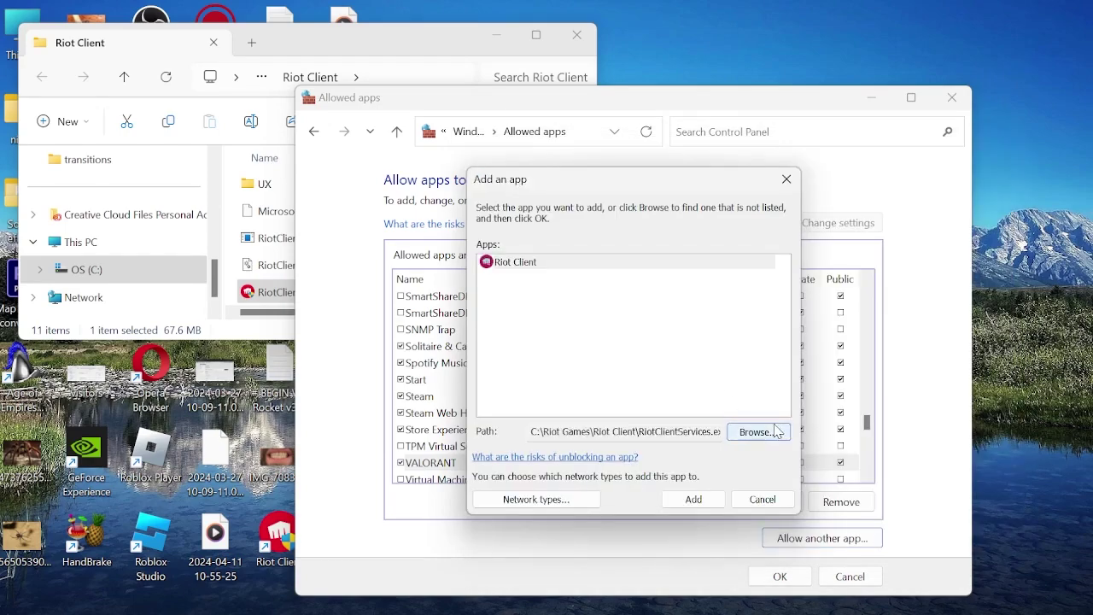
left_click(693, 500)
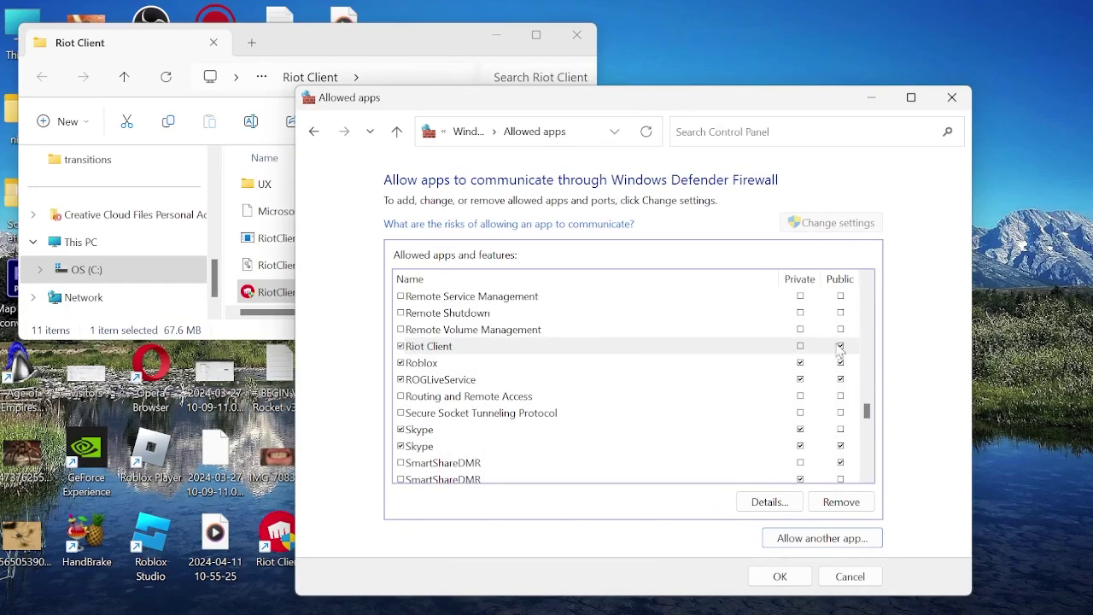
- Allow Riot Client on private networks as well, and save the firewall's allowed apps list
left_click(800, 345)
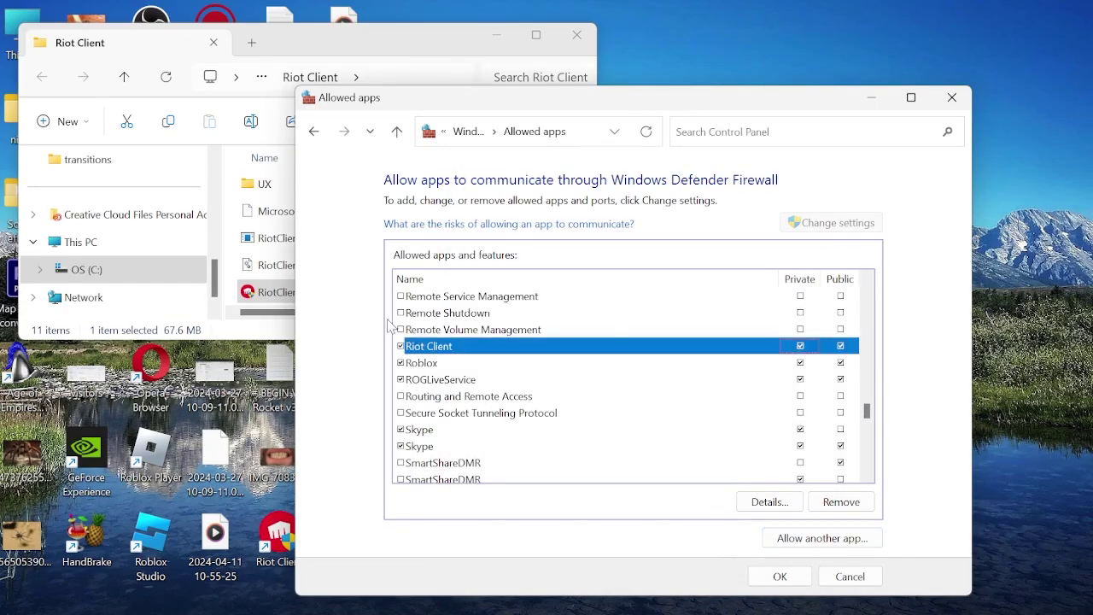
scroll(494, 430, "down", 4)
scroll(493, 430, "down", 8)
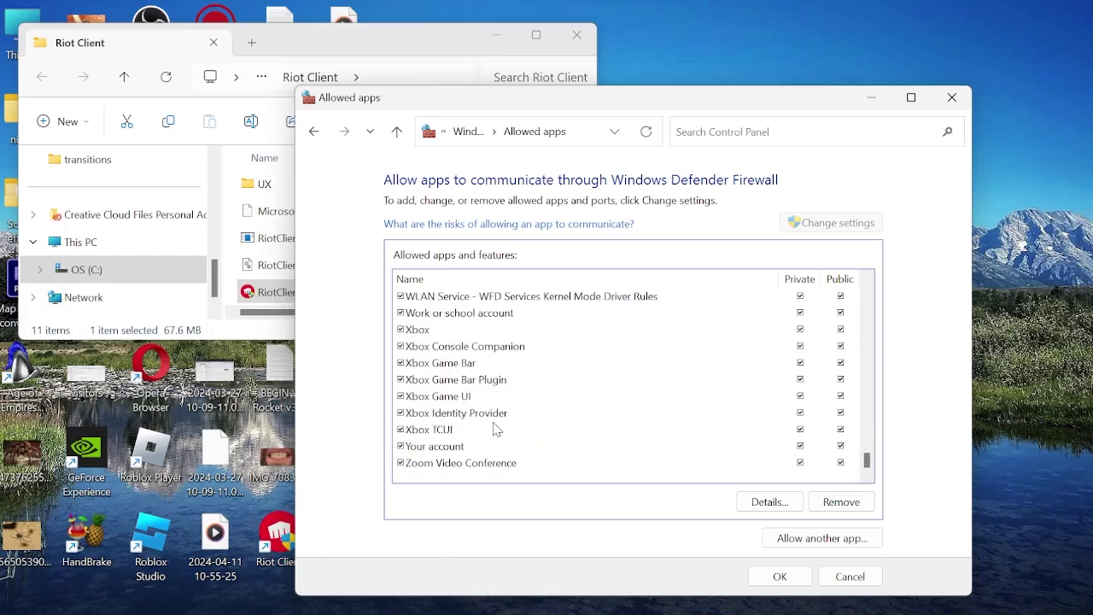
scroll(478, 408, "up", 8)
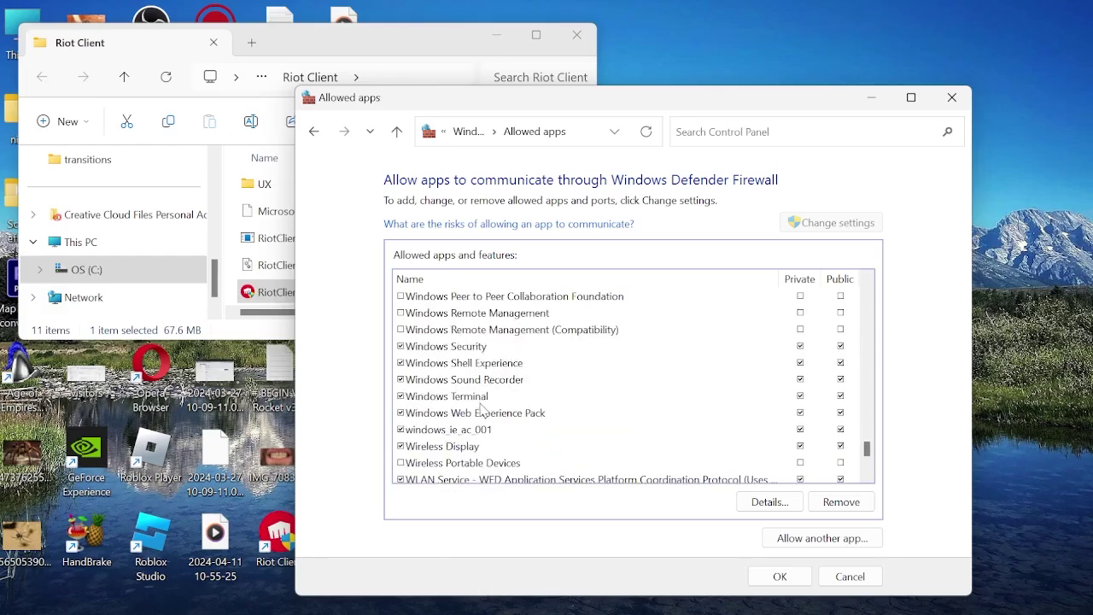
left_click(779, 578)
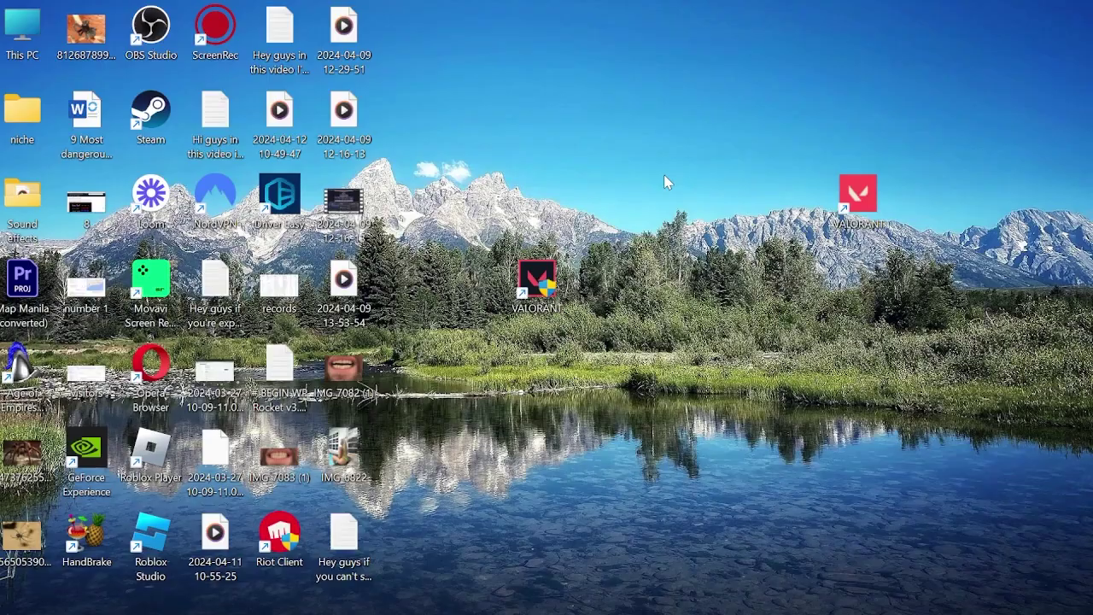
- Search for cmd and run Command Prompt as administrator, approving the elevation request
key("super")
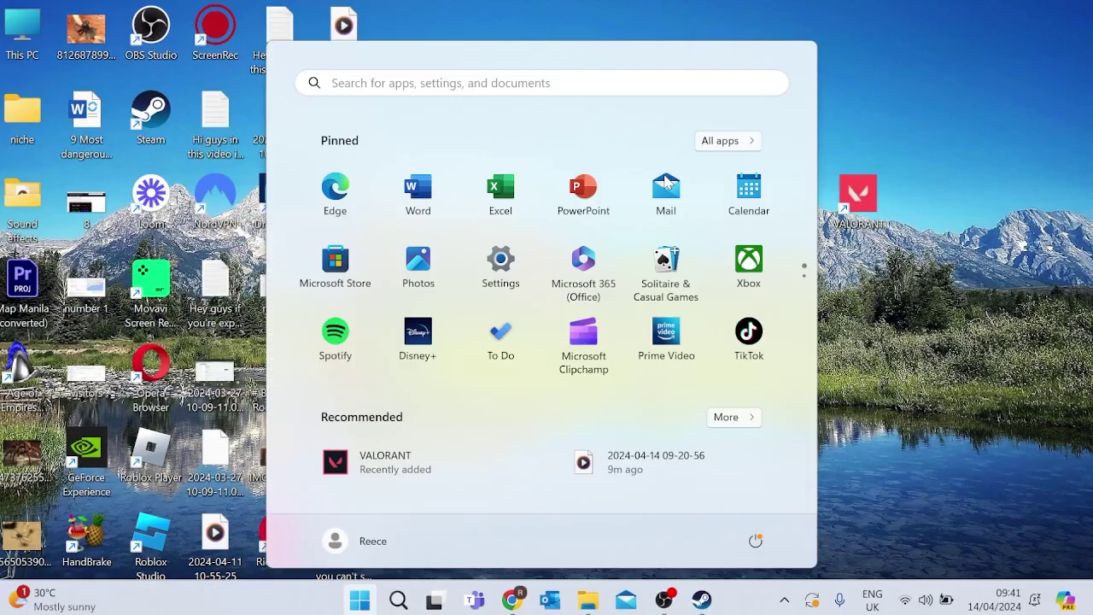
type("cmd")
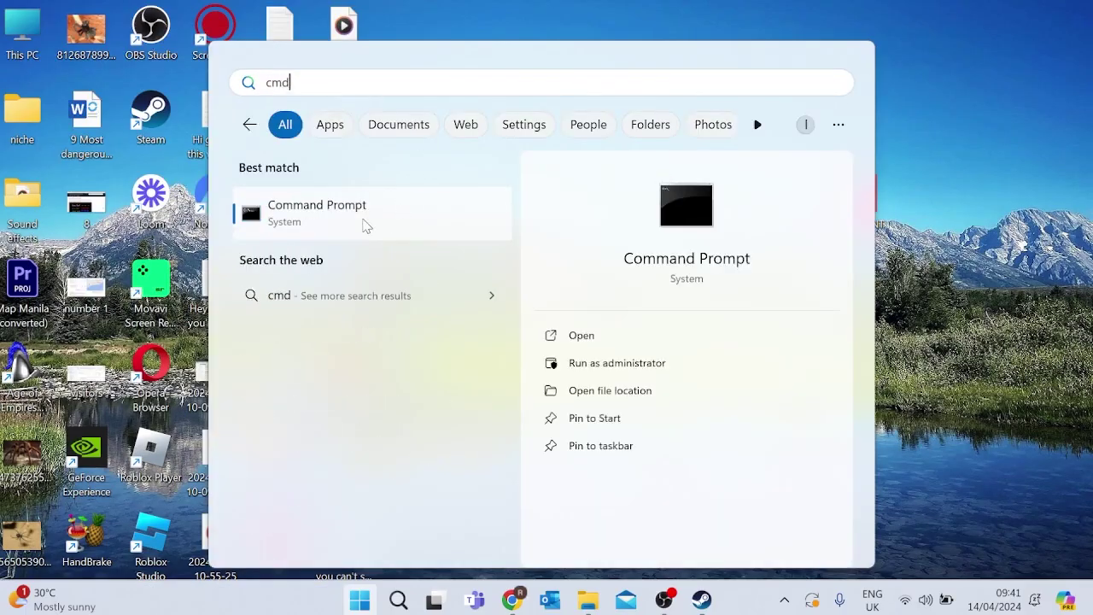
right_click(365, 222)
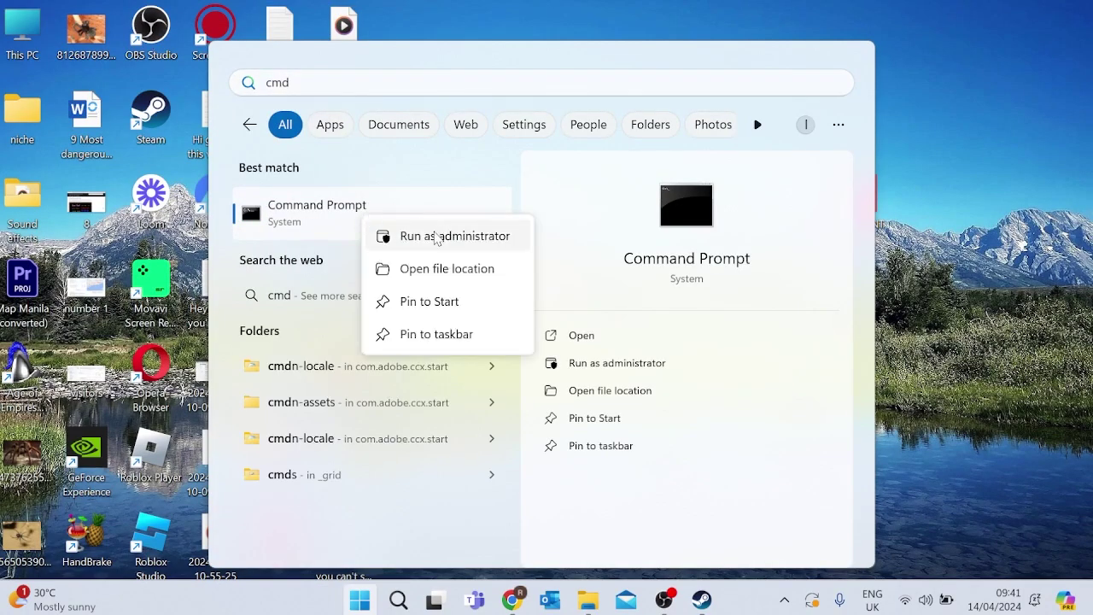
left_click(435, 238)
left_click(517, 298)
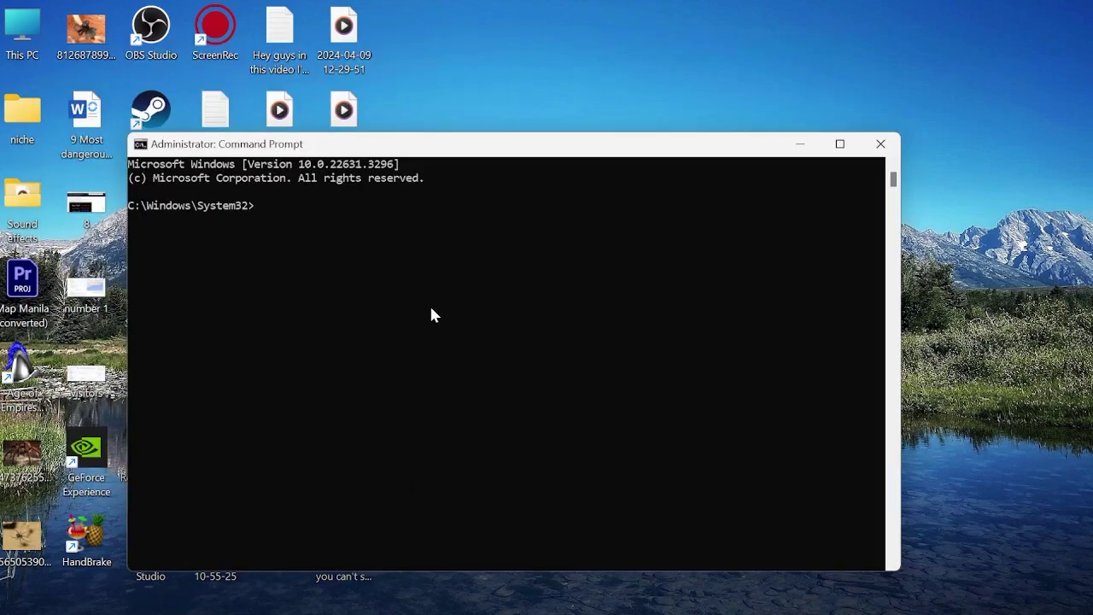
- Release and renew the computer's IP address with ipconfig /release and ipconfig /renew
type("ipconfig /release")
key("Return")
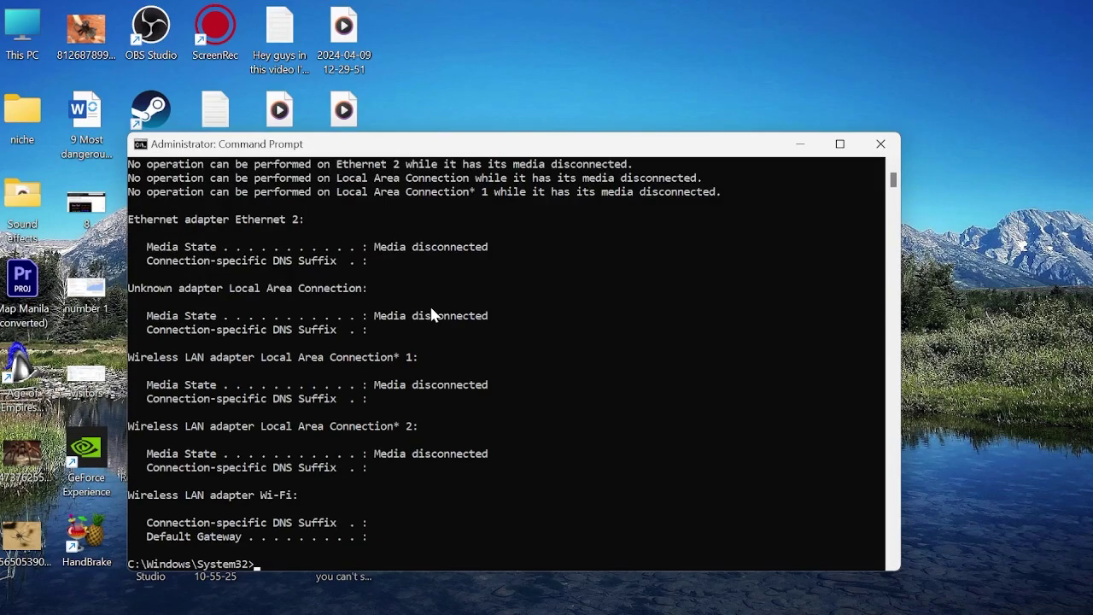
type("ipconfig /renew")
key("Return")
- Try to flush the DNS cache with the command ipconfig /flush
type("ipco")
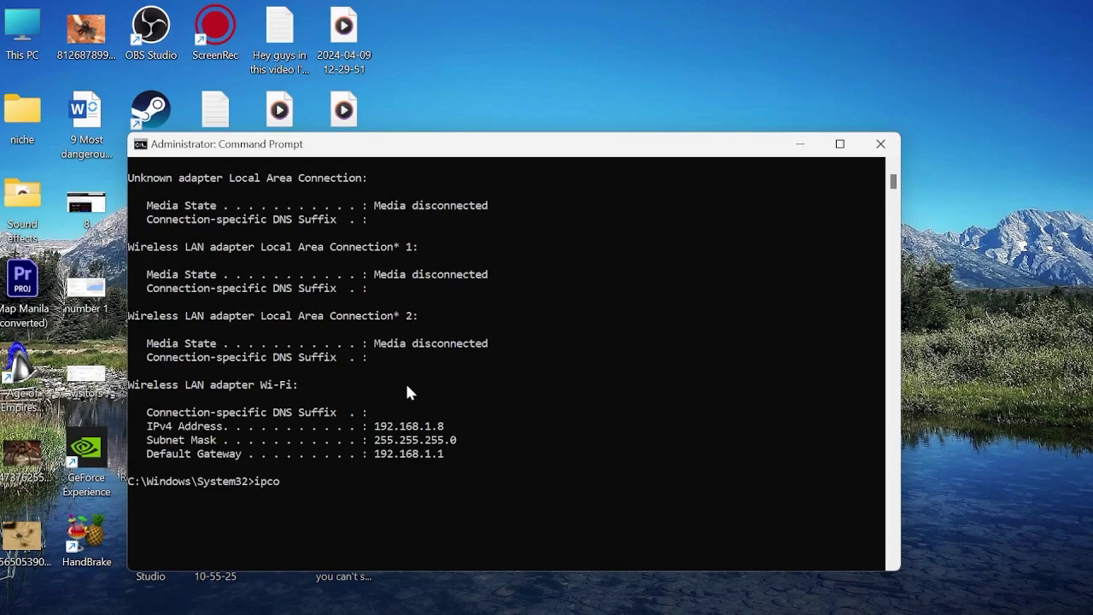
type("nfig /flush")
key("Return")
left_click(408, 425)
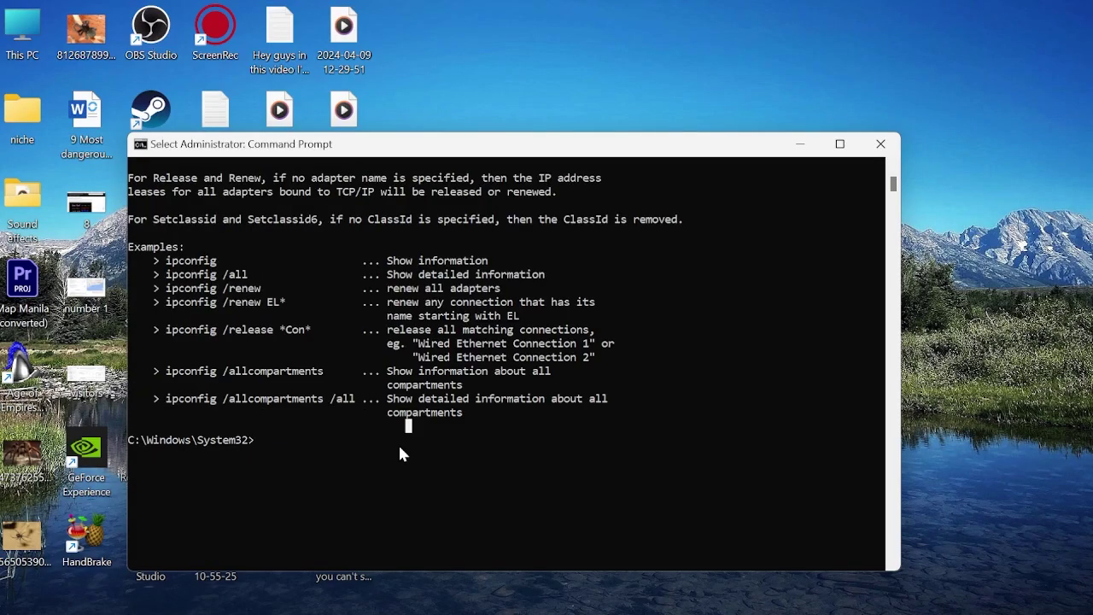
- Register the DNS resource records for all adapters with ipconfig /registerdns
type("ipconfig ")
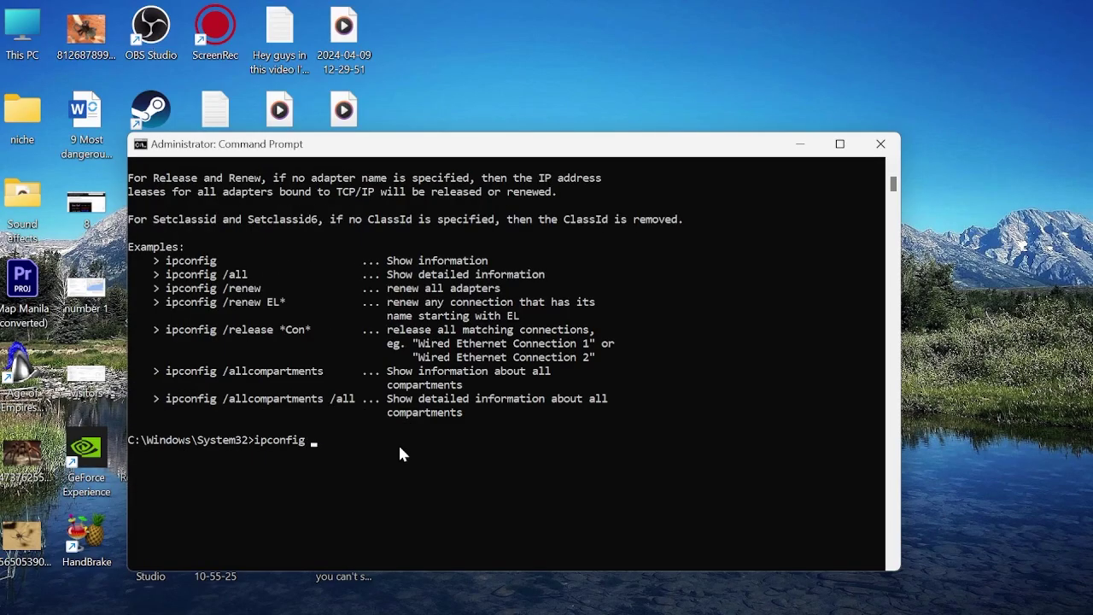
type("/registerdns")
key("Return")
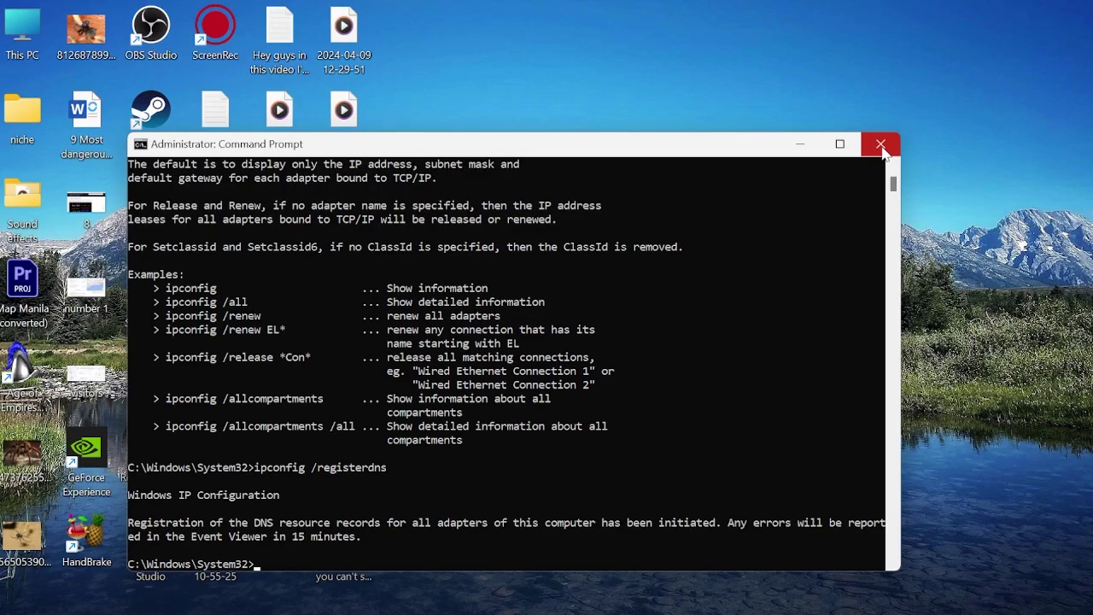